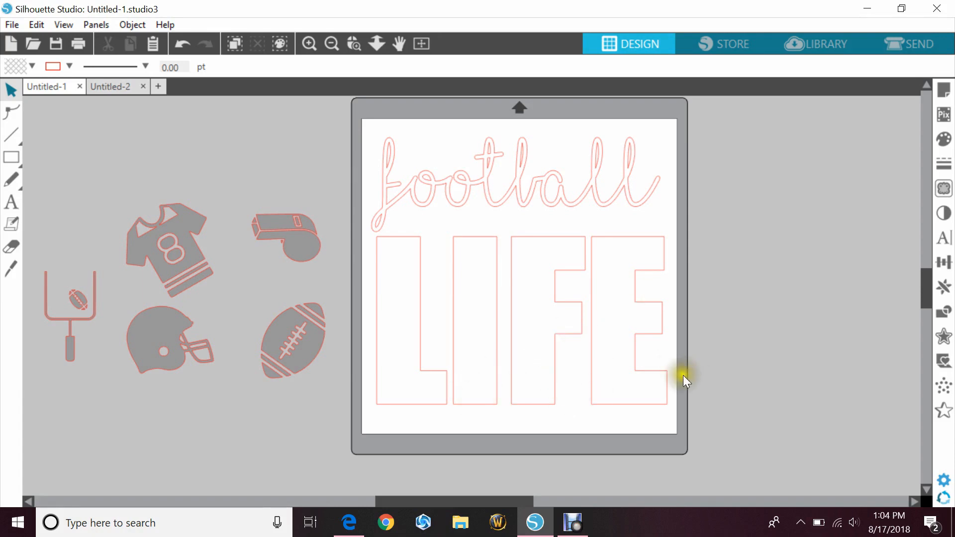
Step: Set the character spacing of the LIFE text to 90%
drag(686, 375, 615, 378)
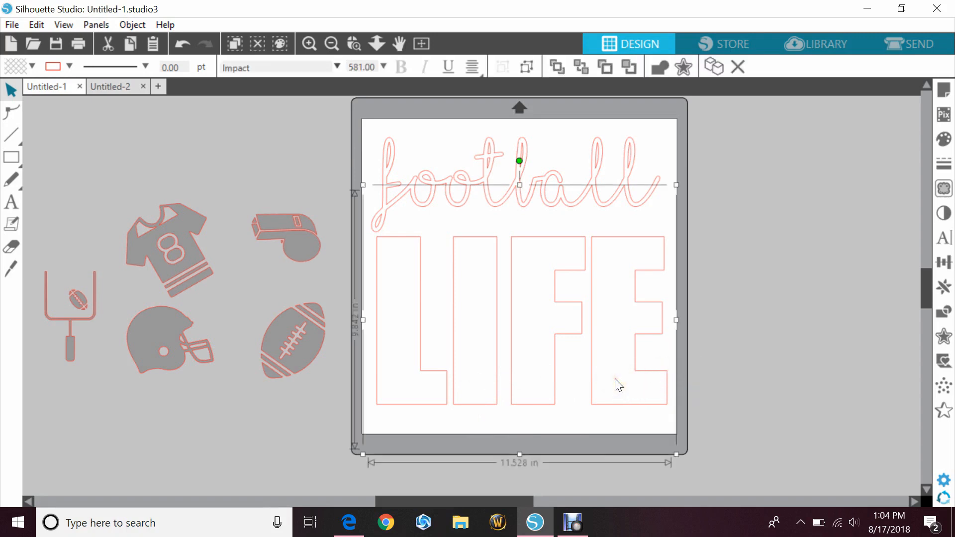
click(943, 239)
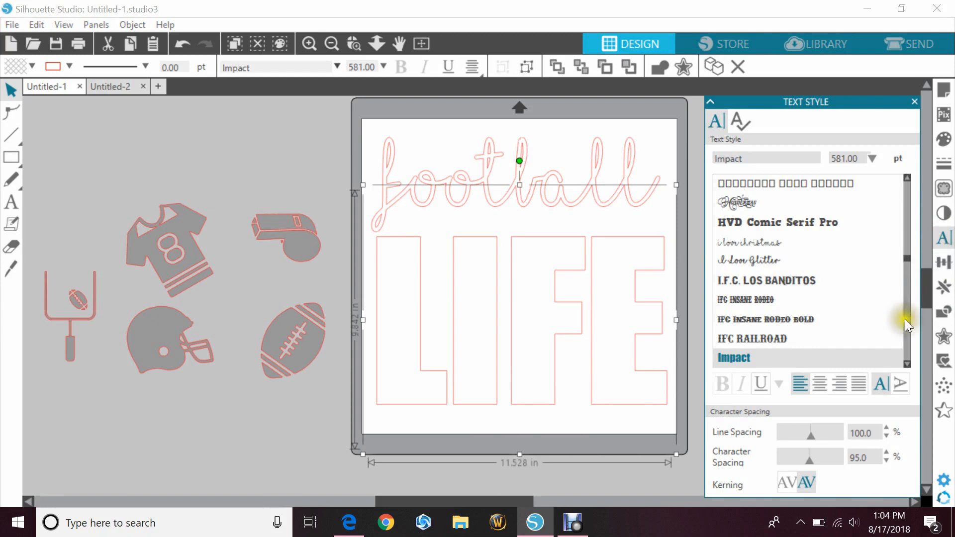
click(887, 460)
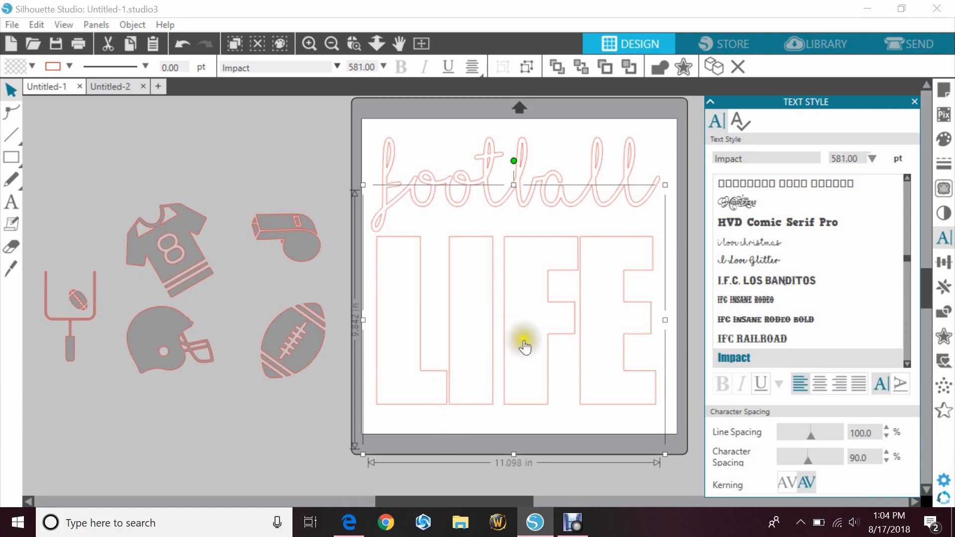
Step: Ungroup the LIFE text into separate letters and clear the selection
right_click(542, 385)
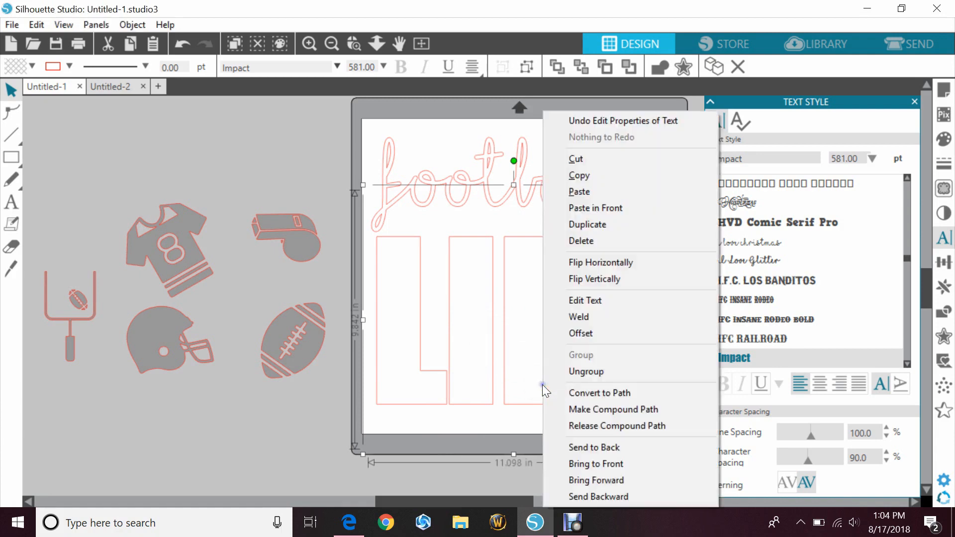
click(577, 373)
click(623, 442)
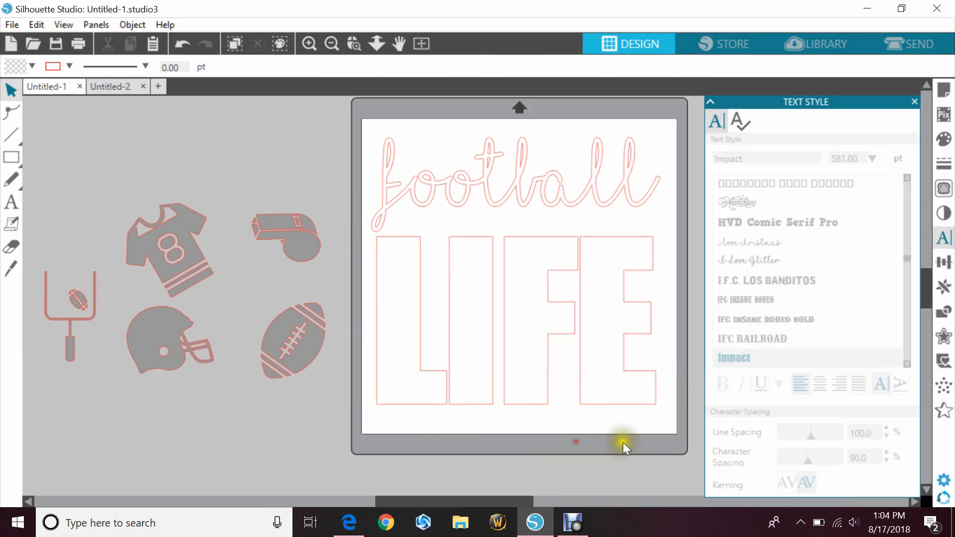
Step: Nudge the letters F and E together to the left until F sits close beside the I
drag(638, 430, 530, 399)
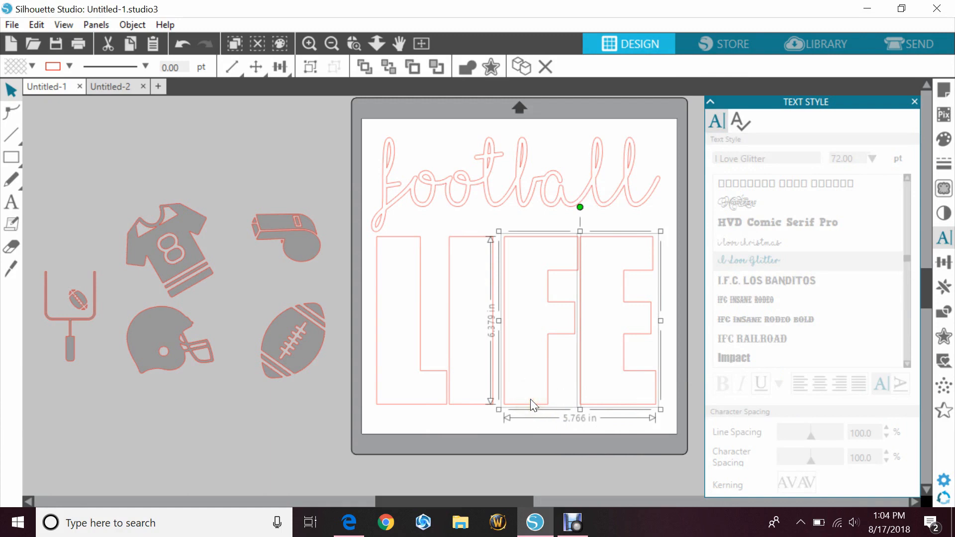
key(Left)
key(Left)
key(Left)
key(Left)
key(Left)
key(Left)
key(Left)
key(Left)
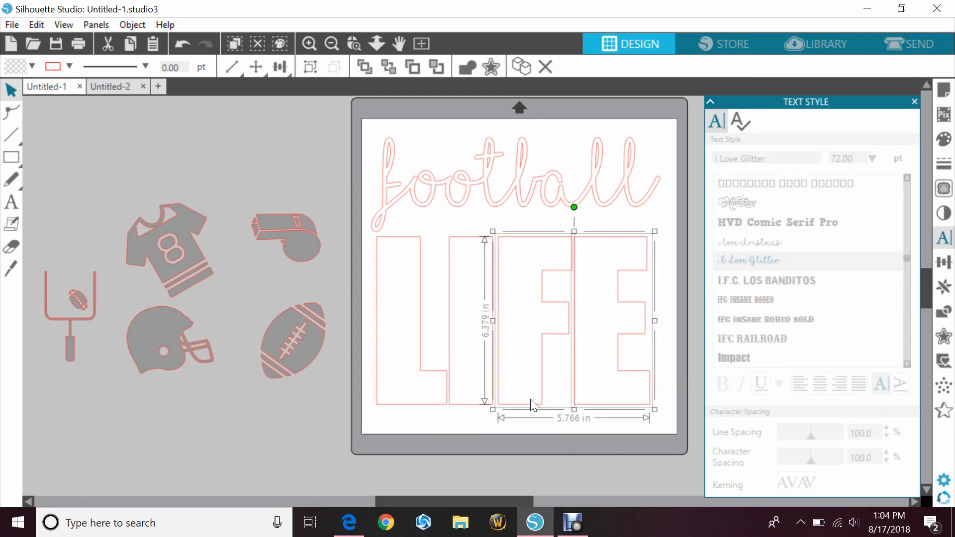
key(Left)
key(Left)
key(Left)
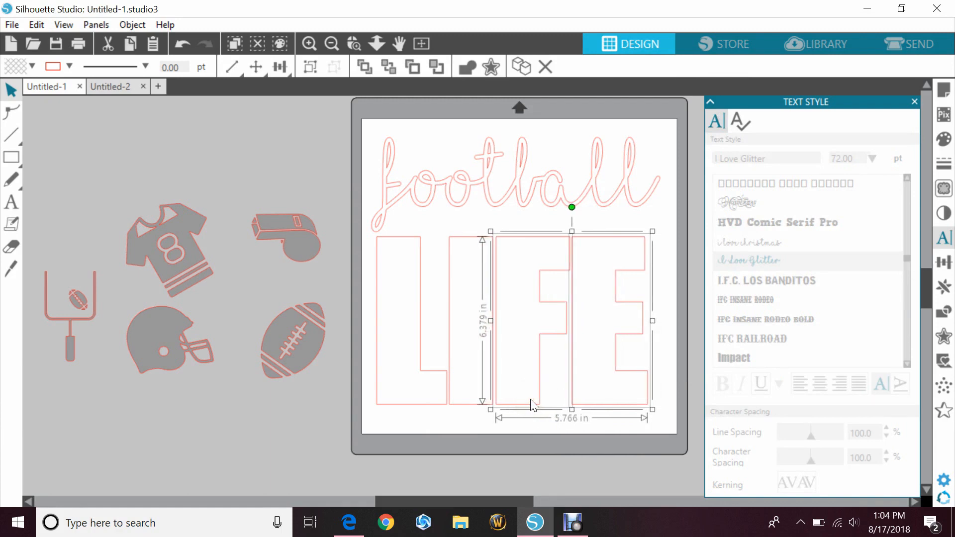
key(Left)
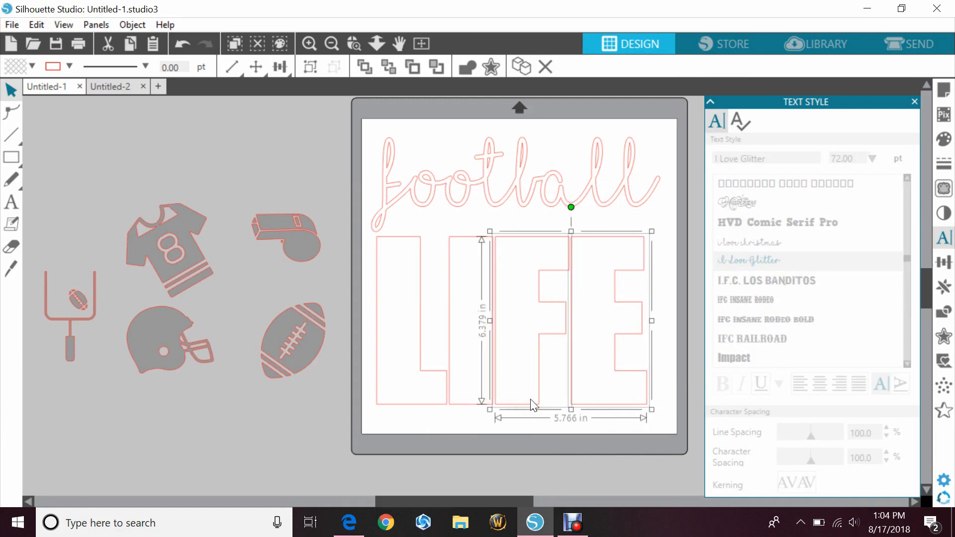
Step: Group the four letters of LIFE and enlarge the group proportionally to about 11.17 in wide
click(458, 435)
drag(356, 396, 638, 390)
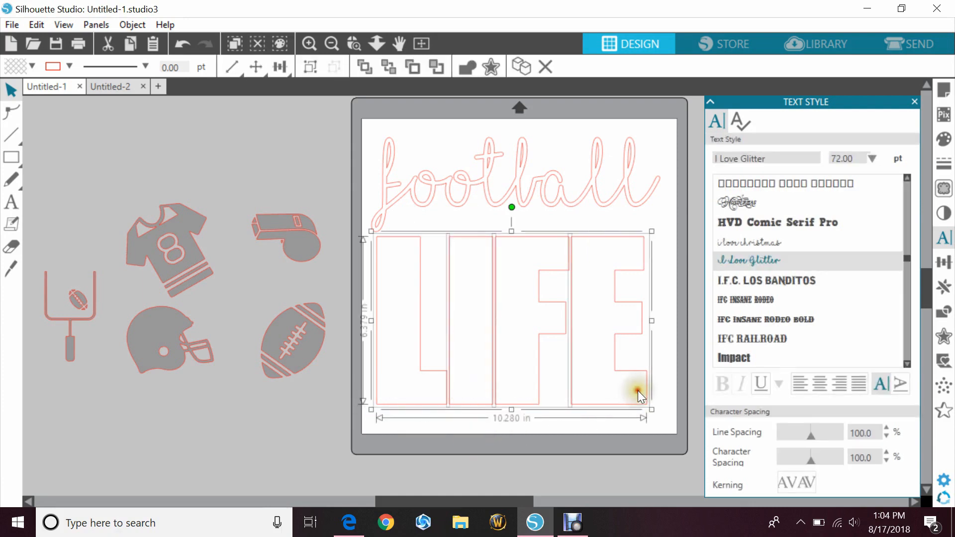
right_click(572, 366)
click(608, 390)
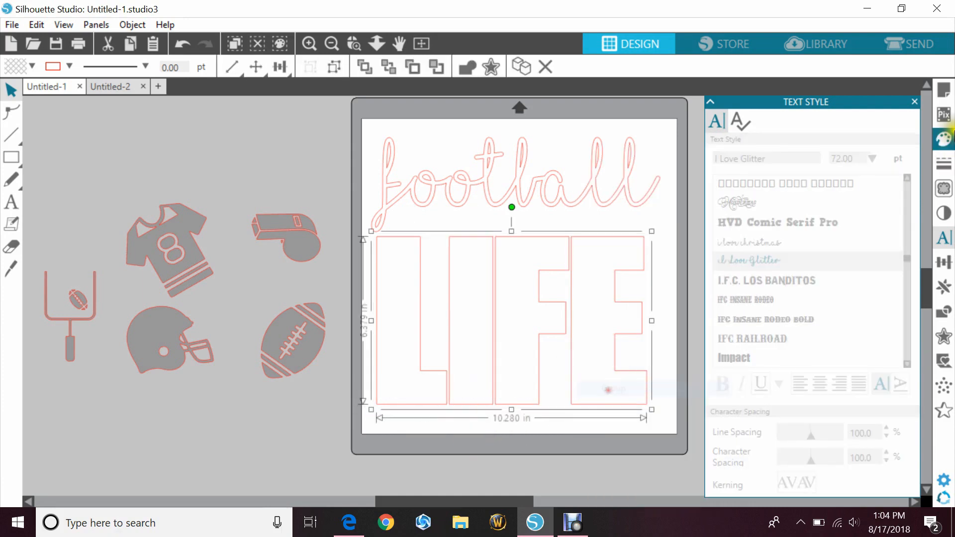
click(914, 101)
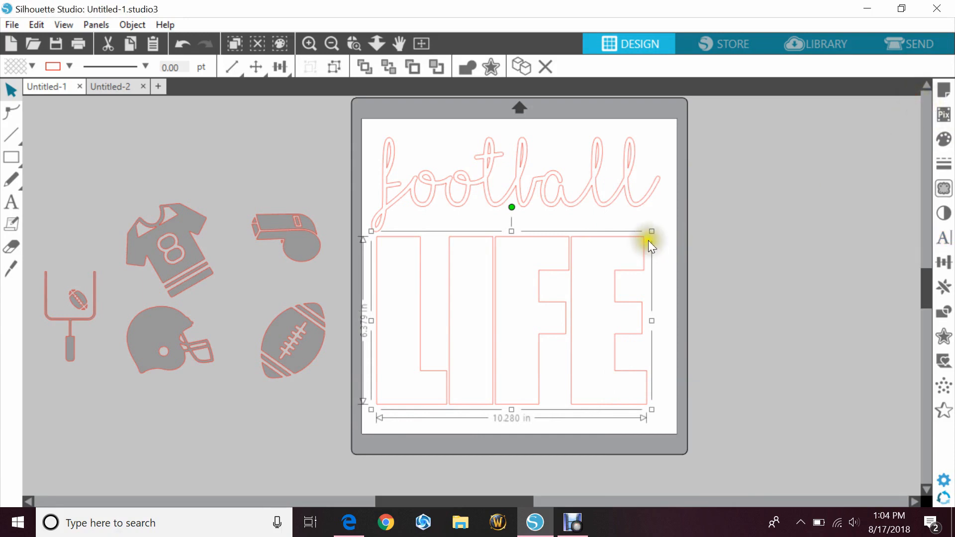
drag(652, 232, 681, 226)
click(748, 229)
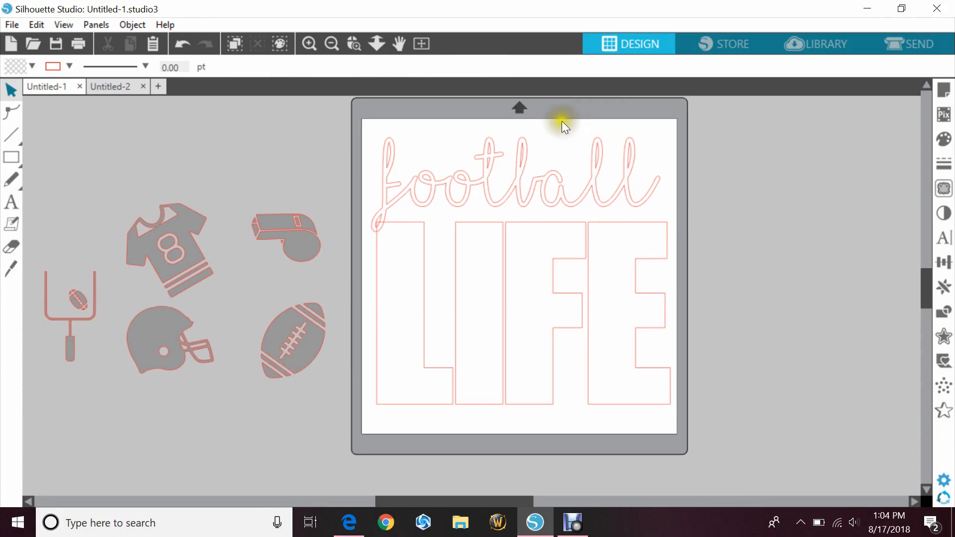
Step: Align the football word and the LIFE group on their horizontal centers
drag(548, 437, 558, 155)
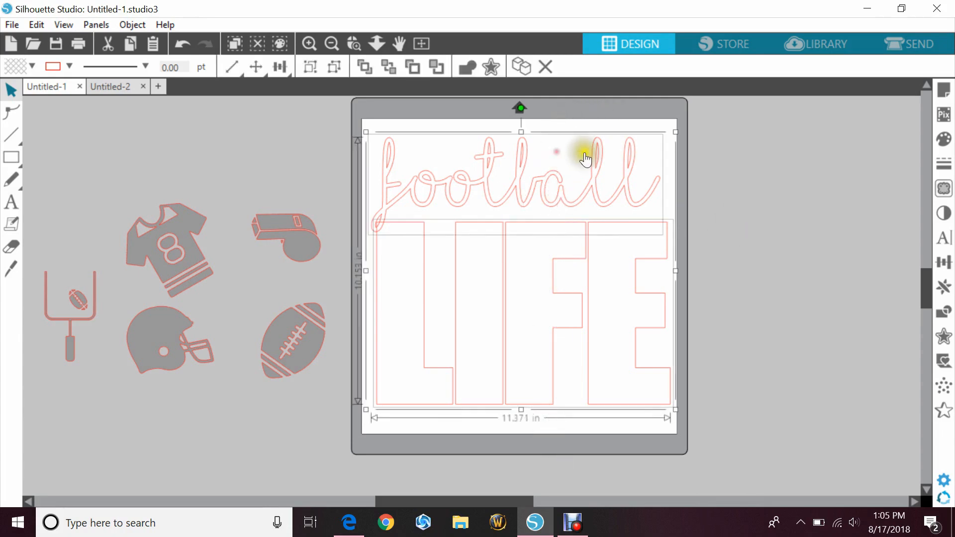
click(943, 265)
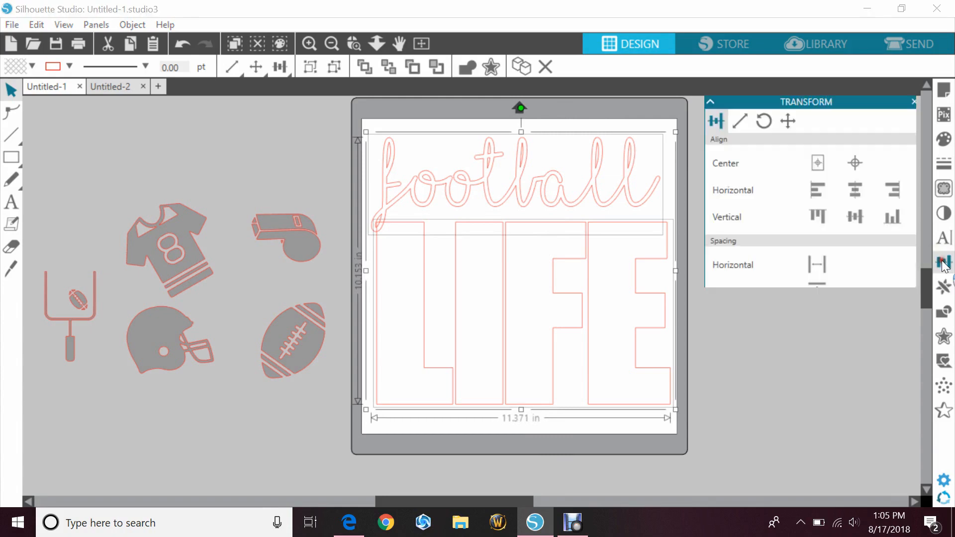
click(854, 187)
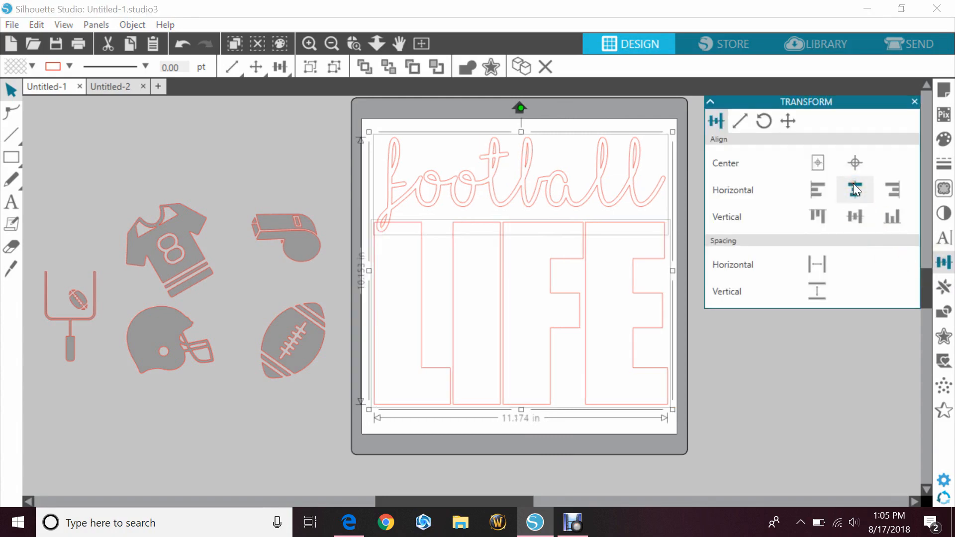
click(817, 418)
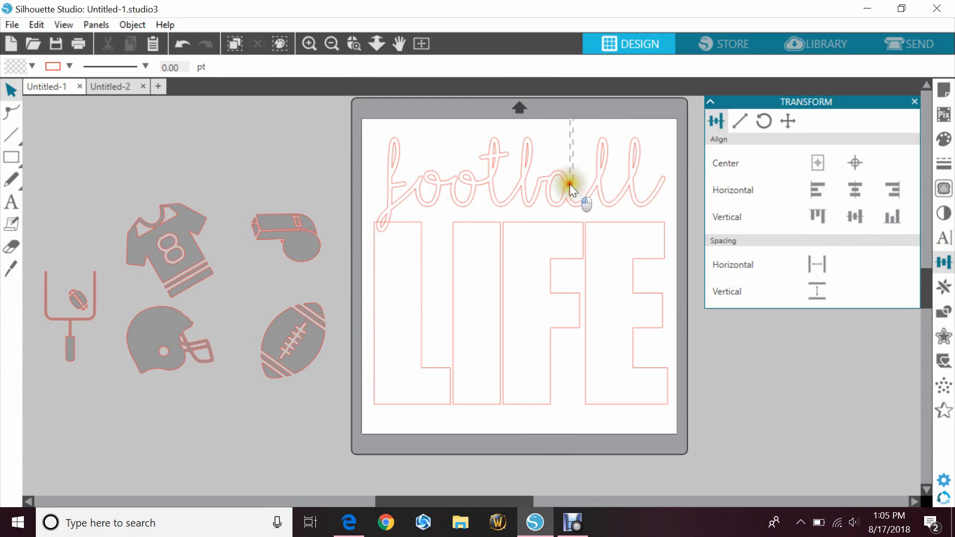
Step: Nudge the football word upward until it clears the top of the LIFE letters
click(565, 205)
key(Up)
key(Up)
key(Up)
key(Up)
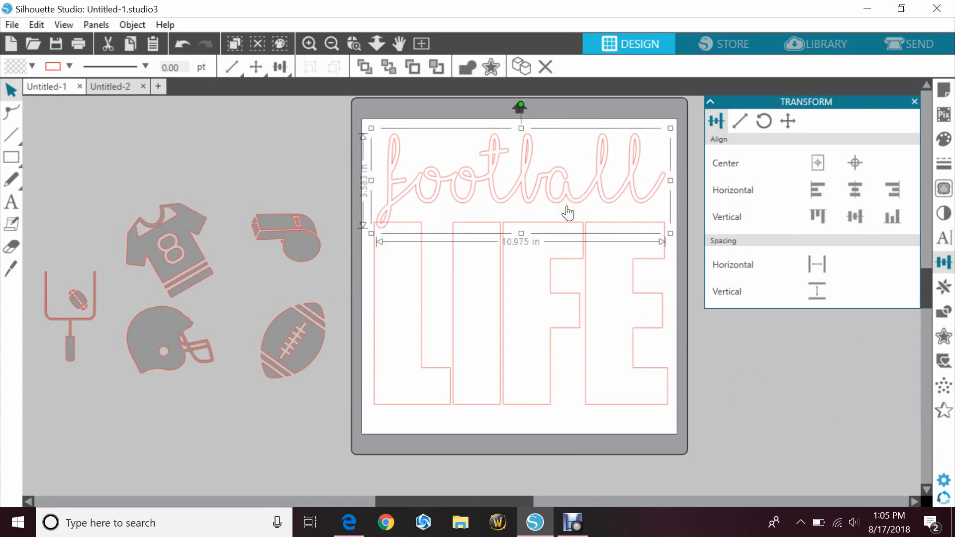
key(Up)
key(Up)
key(Up)
key(Up)
key(Up)
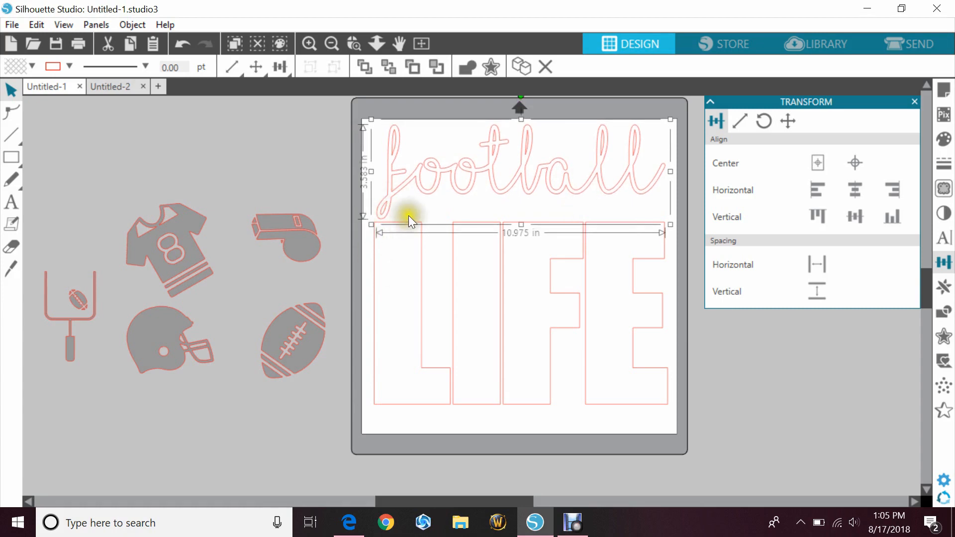
key(Up)
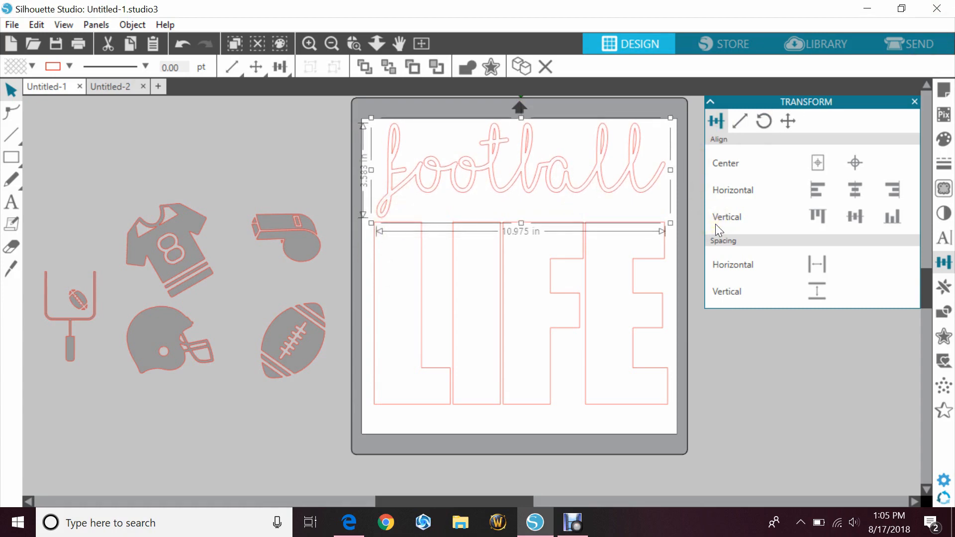
click(915, 101)
click(777, 256)
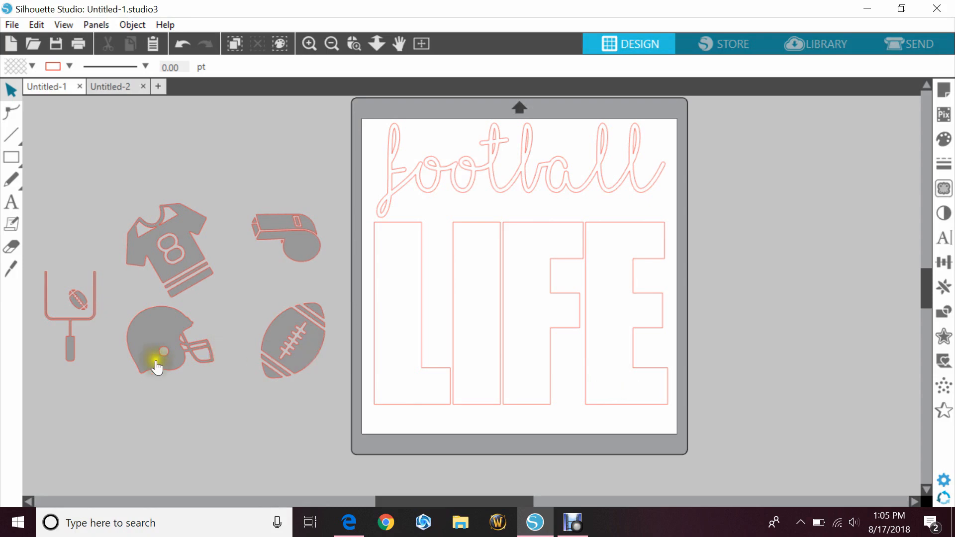
Step: Place the goalpost on the lower part of the L, nudging it right to the letter's left edge
drag(72, 356, 398, 394)
click(398, 394)
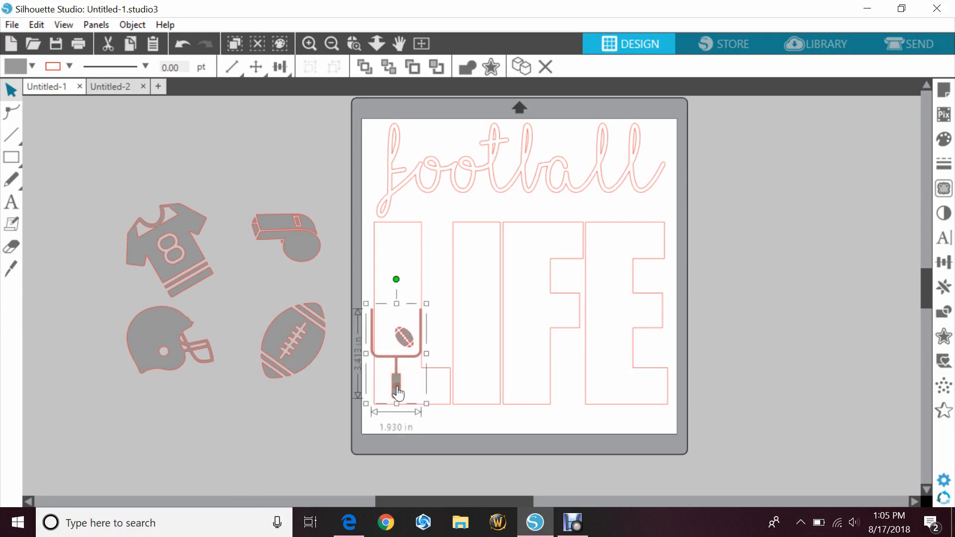
key(Right)
key(Right)
key(Right)
key(Right)
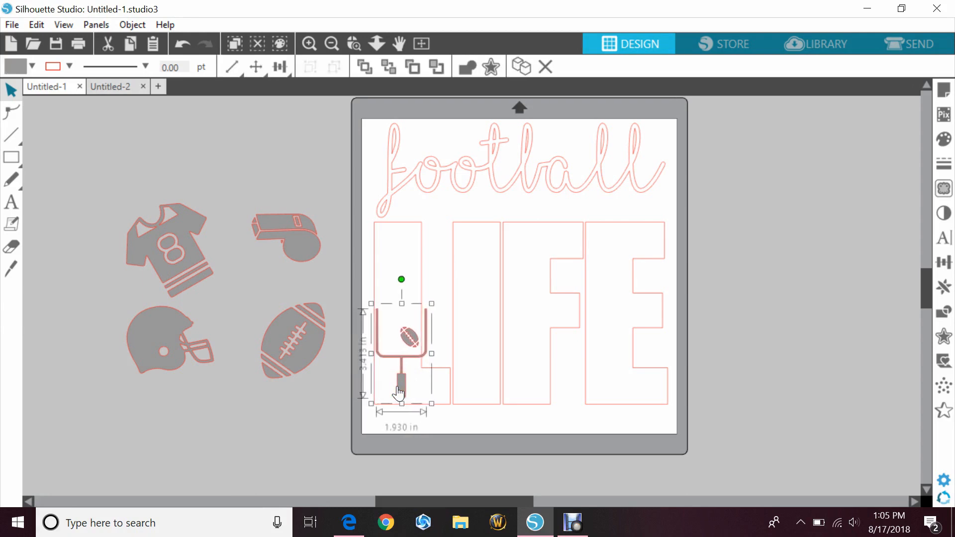
Step: Place the helmet over the lower part of the I and F, nudging it slightly left
drag(162, 363, 501, 393)
key(Left)
key(Left)
key(Left)
key(Left)
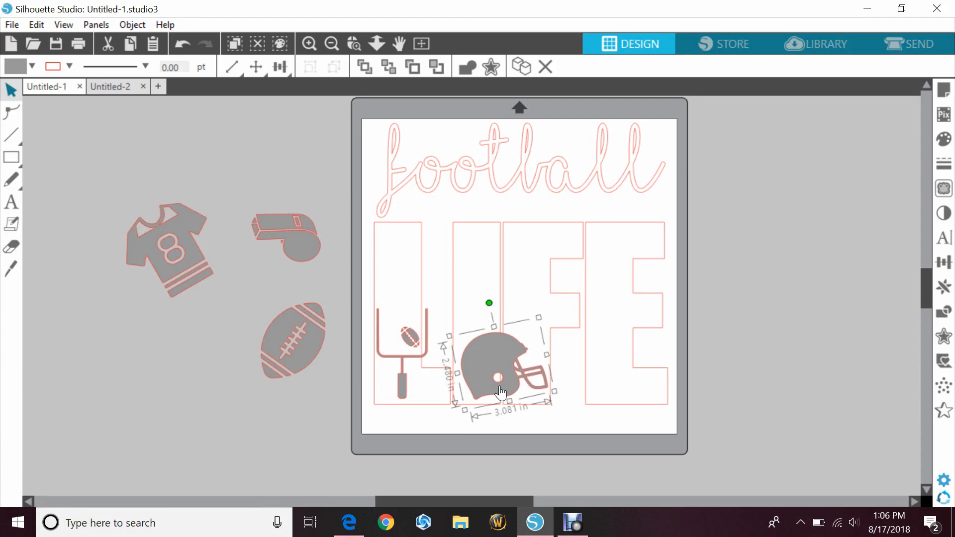
Step: Place the jersey over the upper I and F, the whistle over the upper F and E, and the football over the lower E
drag(179, 271, 517, 305)
drag(293, 241, 604, 258)
drag(295, 357, 622, 376)
Step: Copy the LIFE group, paste it in front, and move the copy off the page to the left
drag(633, 291, 631, 292)
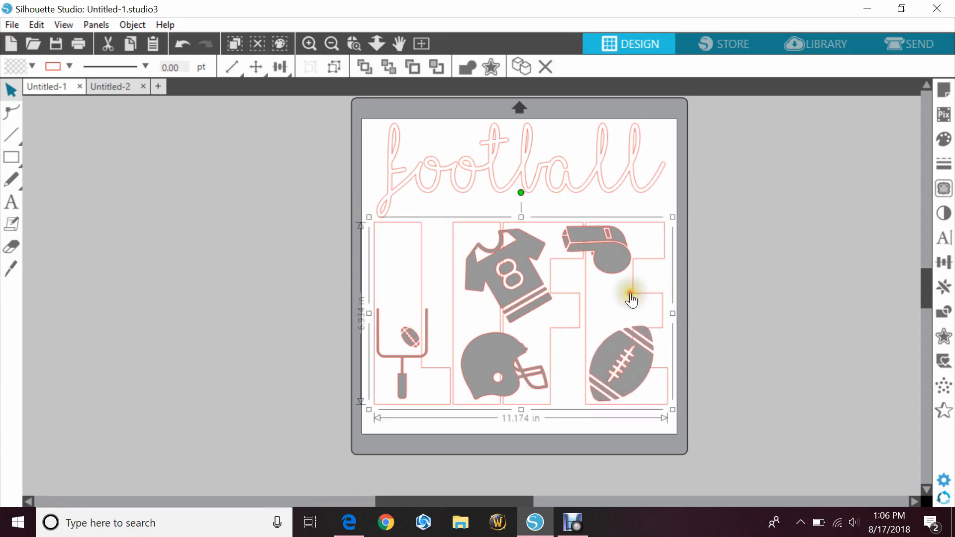
right_click(631, 294)
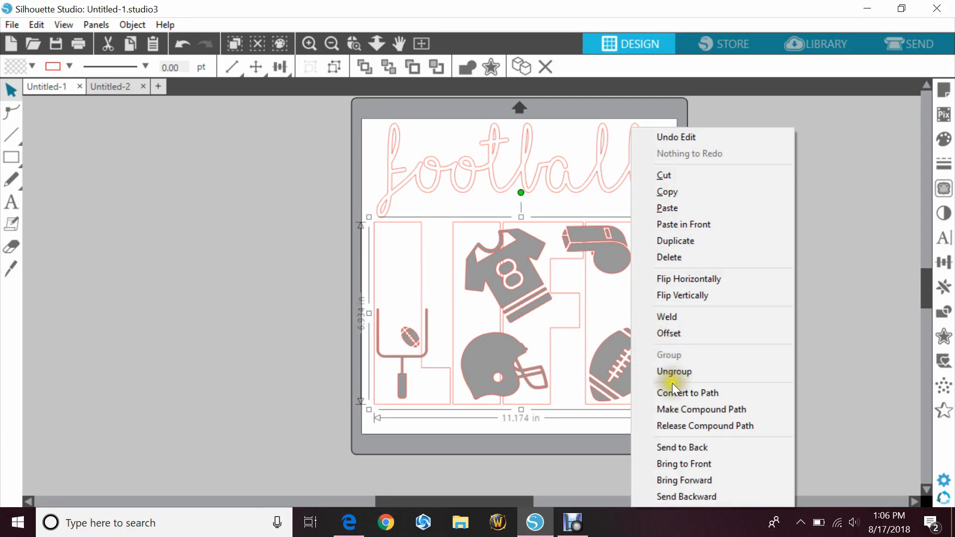
click(689, 193)
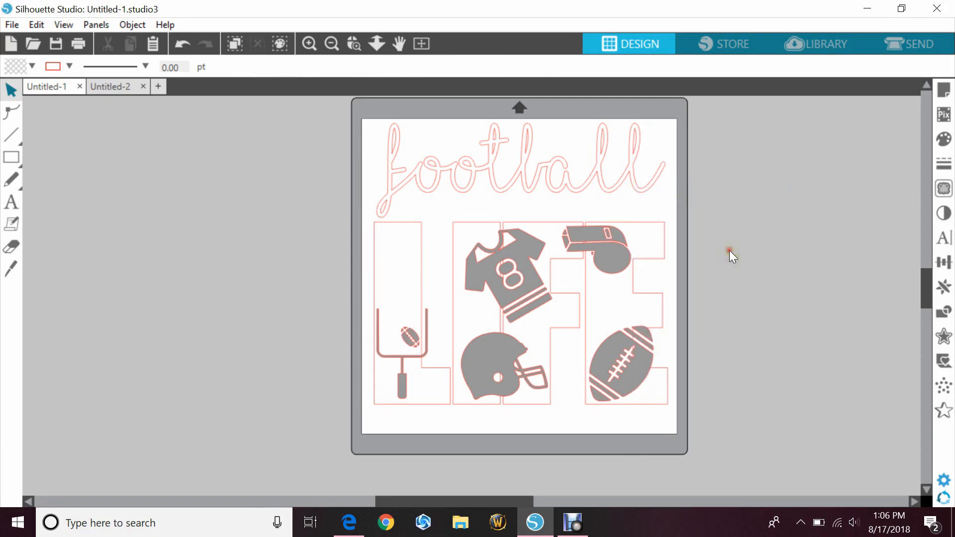
right_click(765, 291)
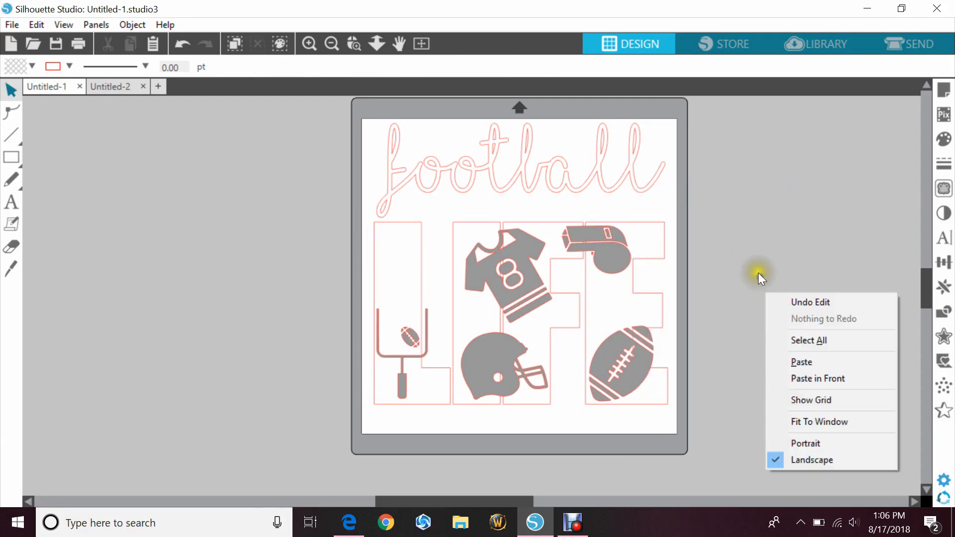
click(798, 374)
drag(696, 413, 298, 377)
click(334, 303)
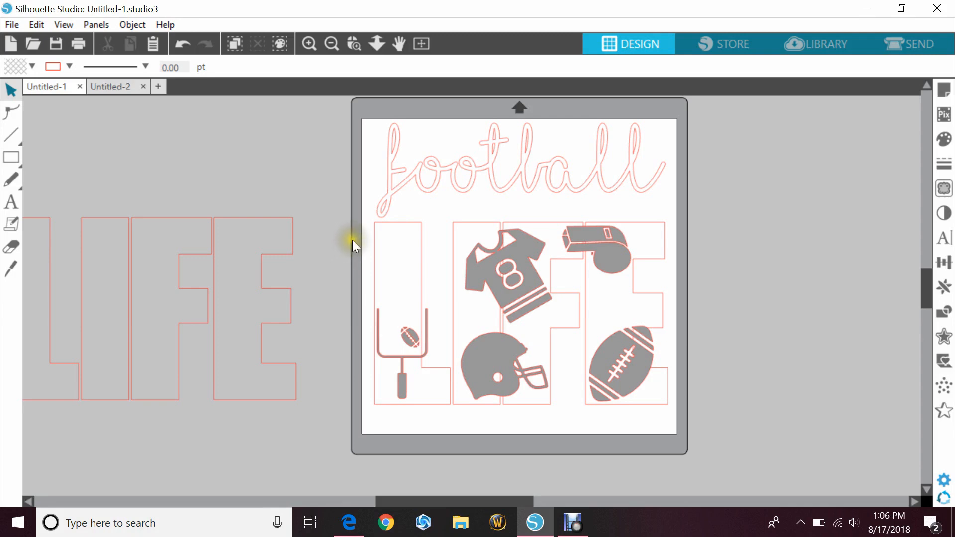
Step: Crop the LIFE letters on the page together with the five football shapes overlapping them
drag(354, 240, 680, 357)
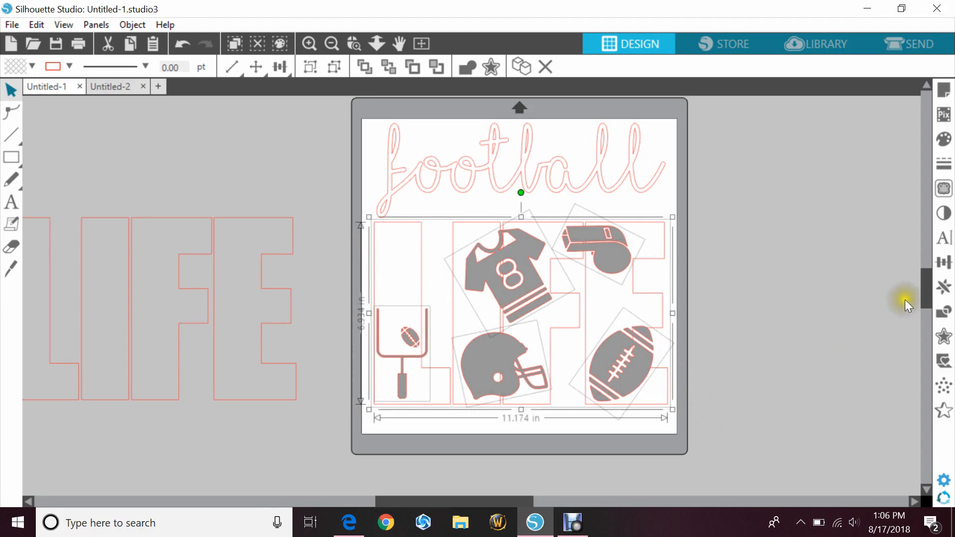
click(942, 317)
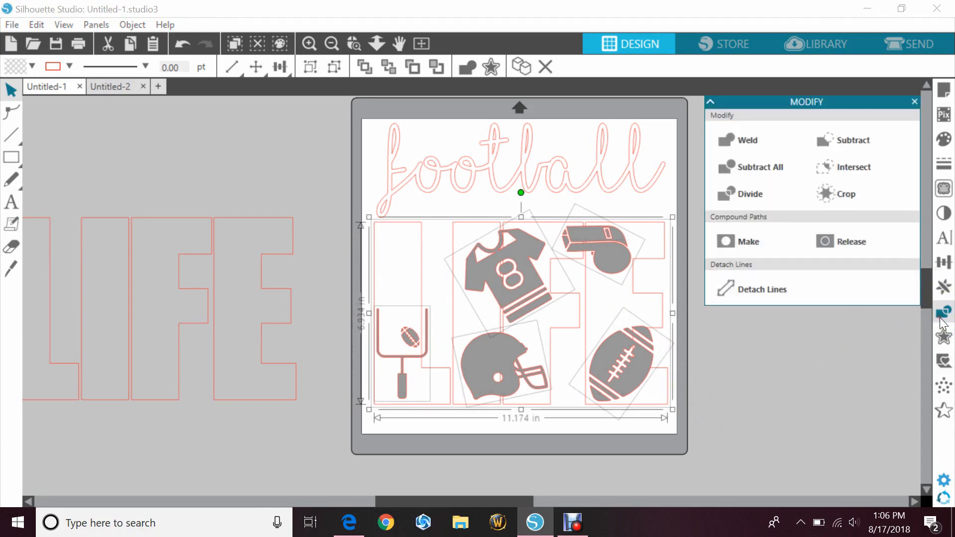
click(850, 196)
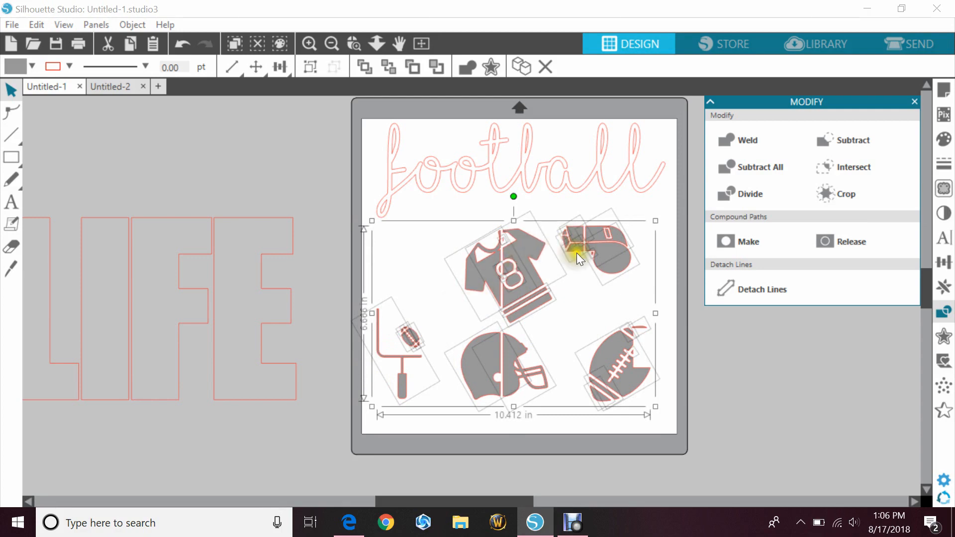
Step: Group all the cropped football pieces and clear the selection
right_click(596, 366)
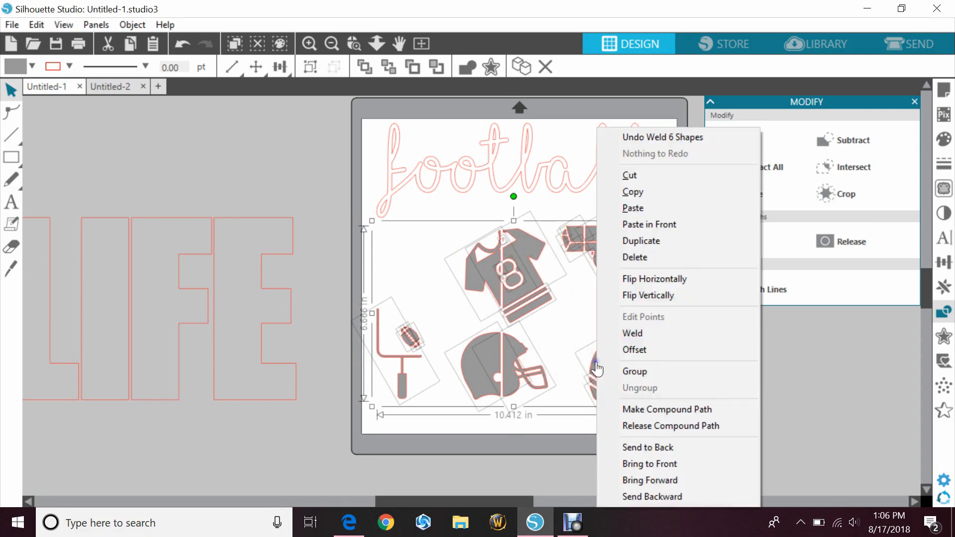
click(625, 369)
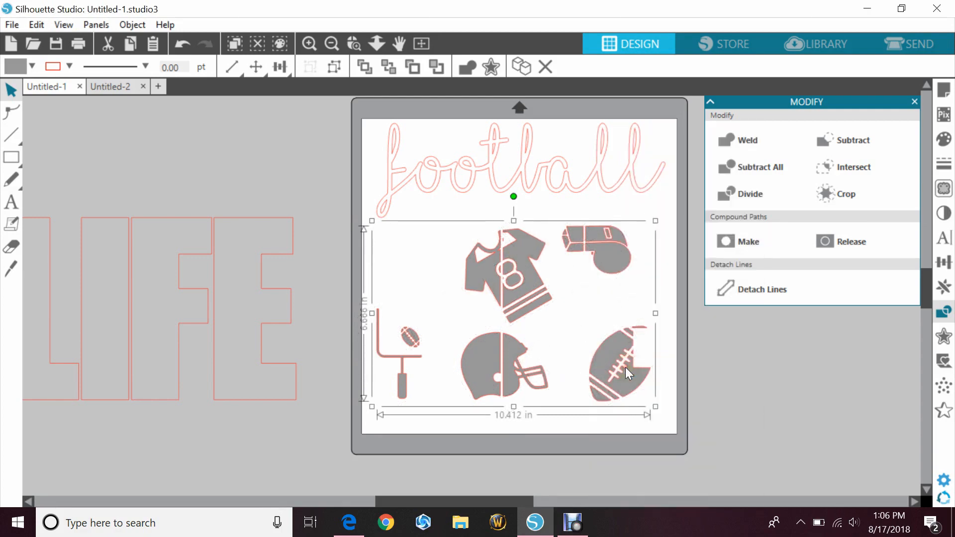
click(736, 383)
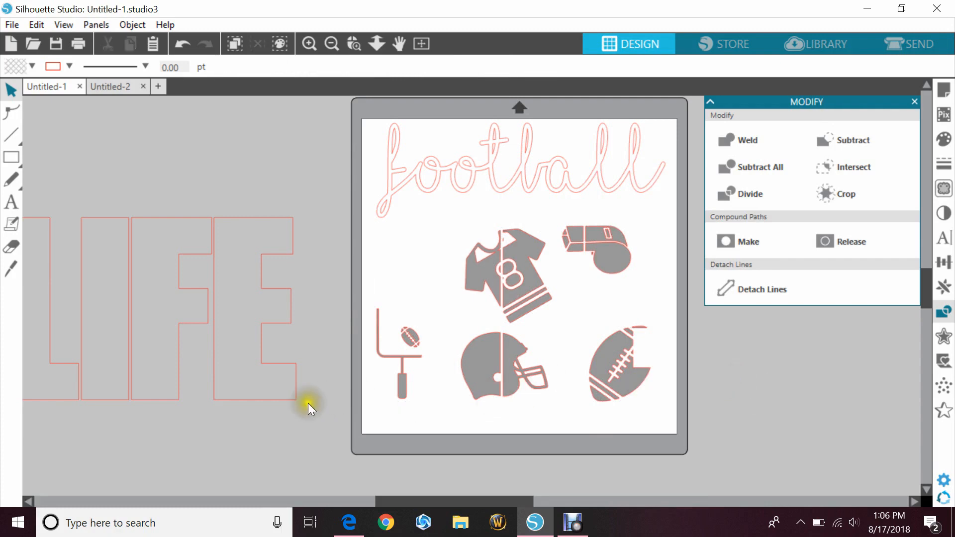
Step: Move the off-page LIFE copy back onto the page over the cropped football pieces and clear the selection
click(282, 401)
drag(490, 388, 655, 405)
click(552, 377)
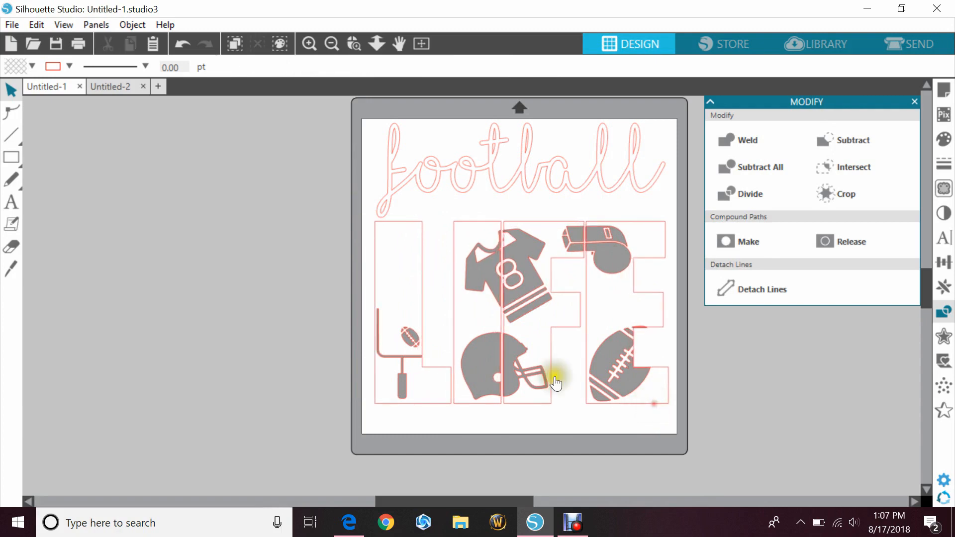
Step: Fill the LIFE letters with blue and clear the selection
click(375, 290)
click(32, 66)
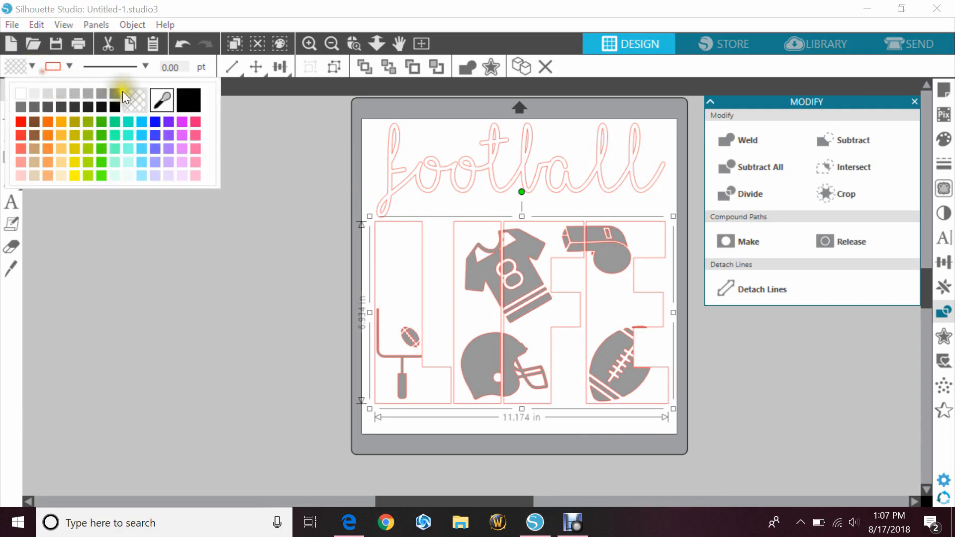
click(155, 122)
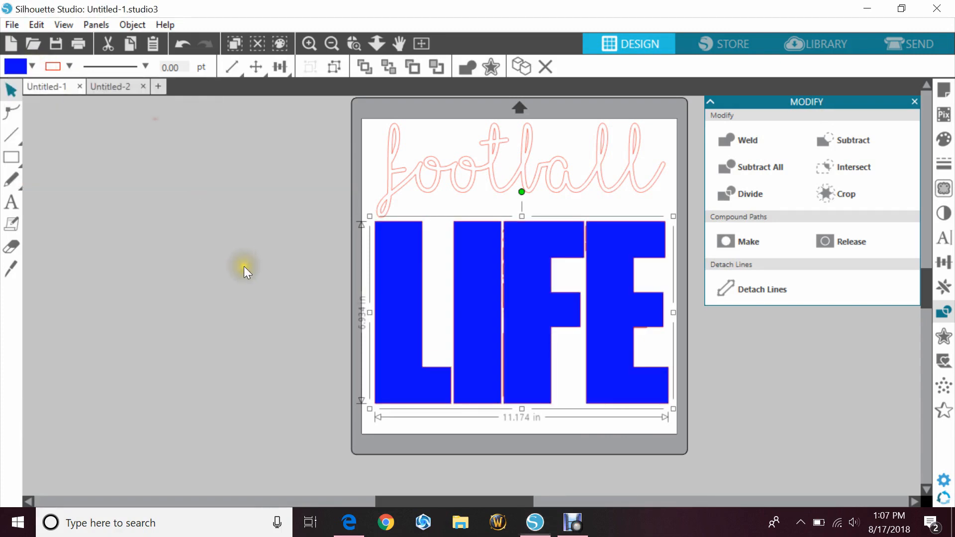
click(287, 367)
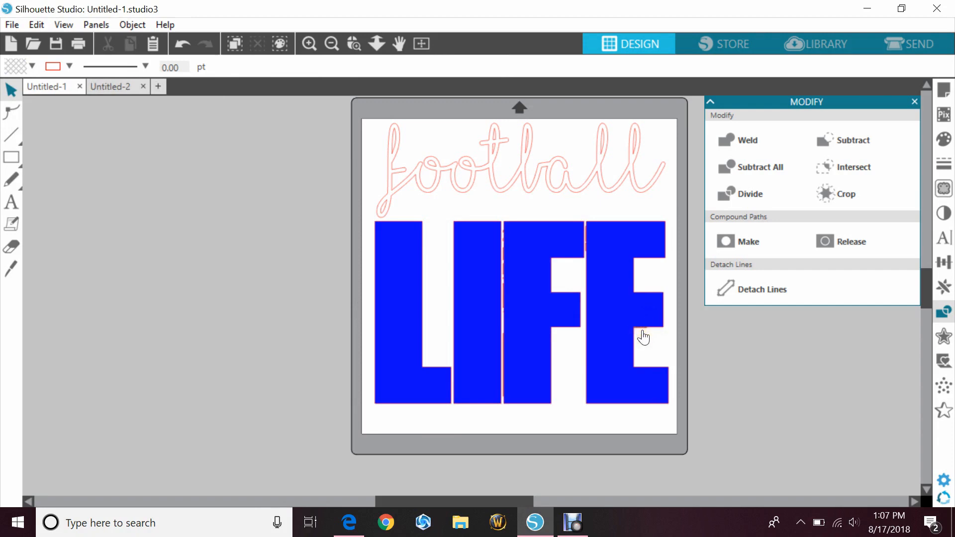
Step: Nudge the blue LIFE letters slightly left and down to line up with the cropped football pieces
click(531, 381)
key(Left)
key(Left)
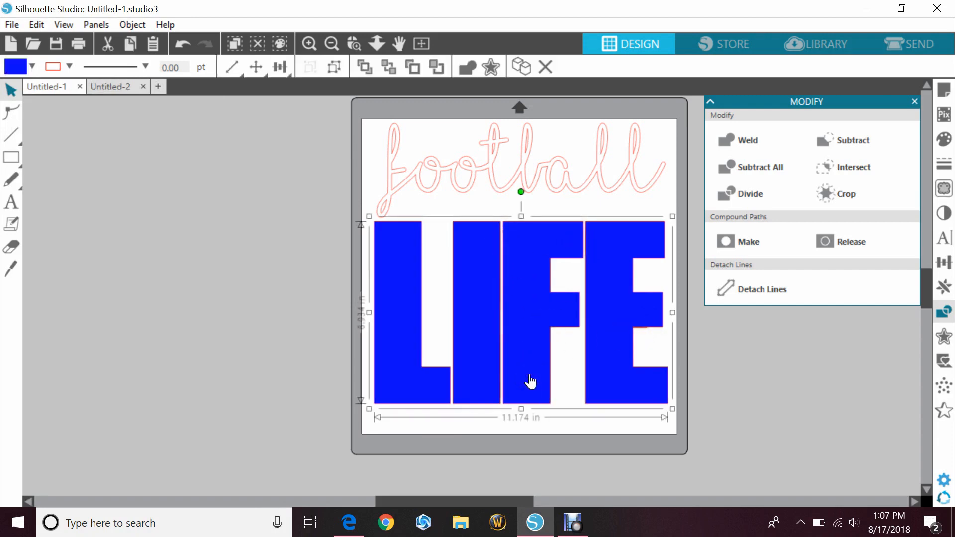
key(Right)
key(Down)
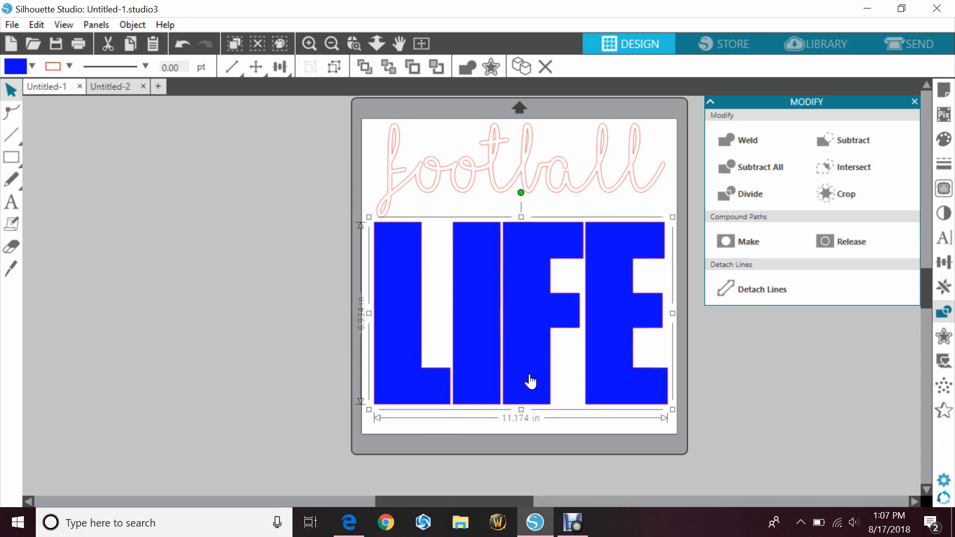
Step: Send the blue LIFE letters behind the football pieces and close the Modify options
right_click(530, 381)
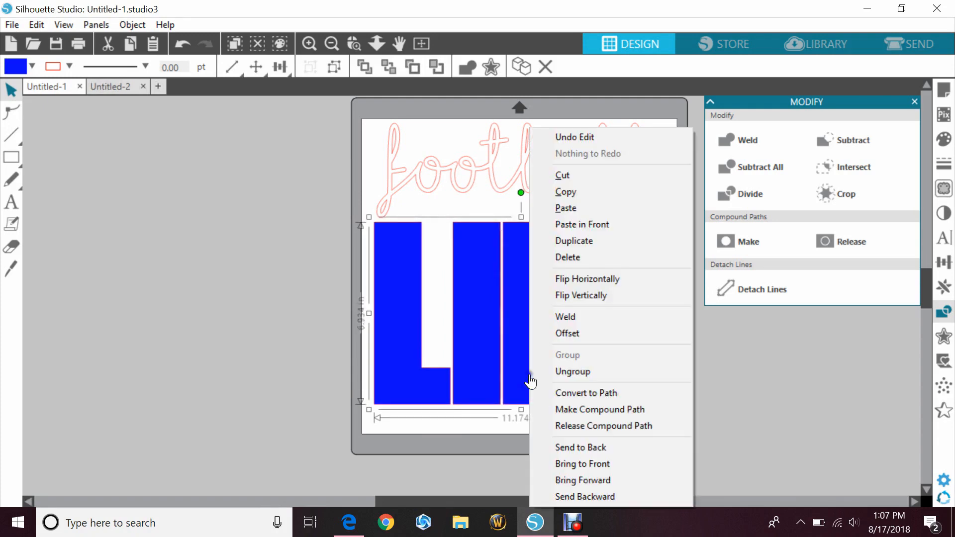
click(584, 449)
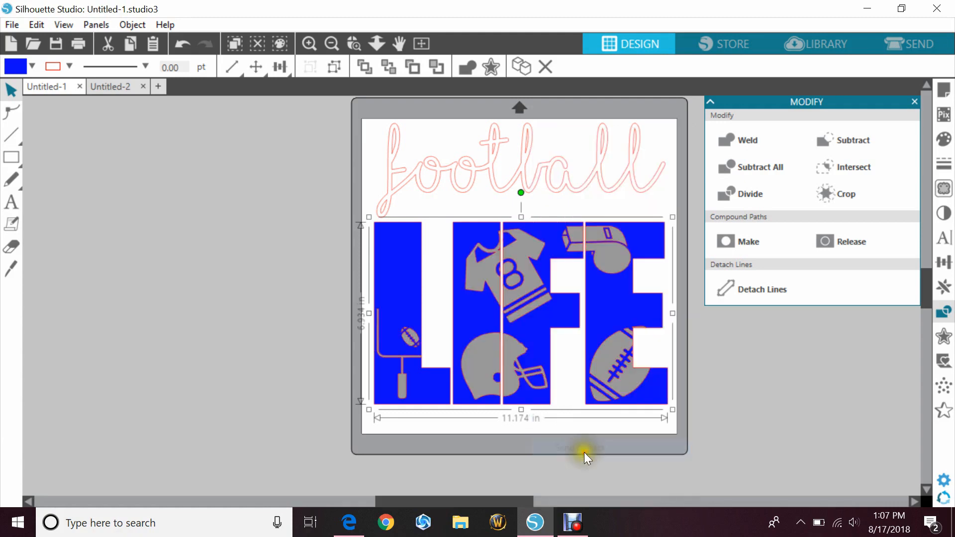
click(279, 386)
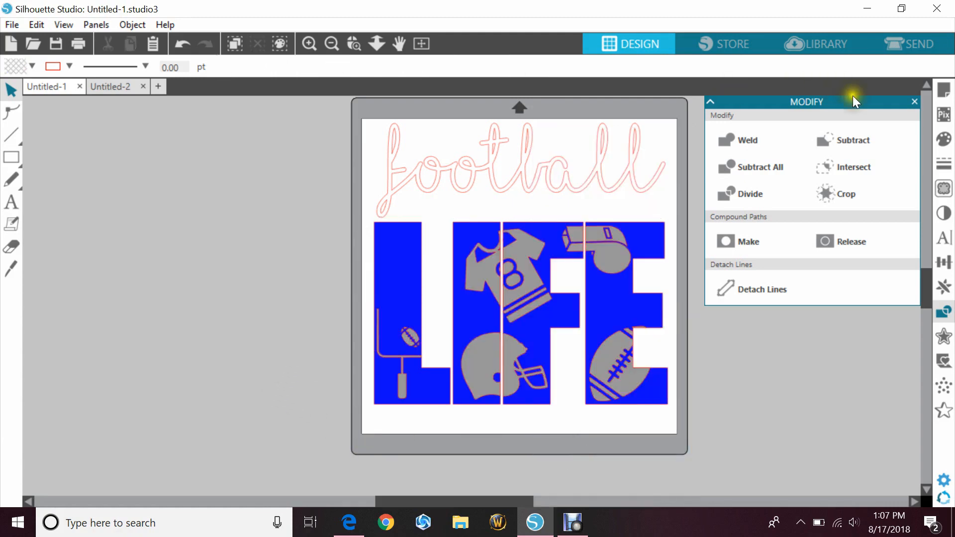
click(914, 102)
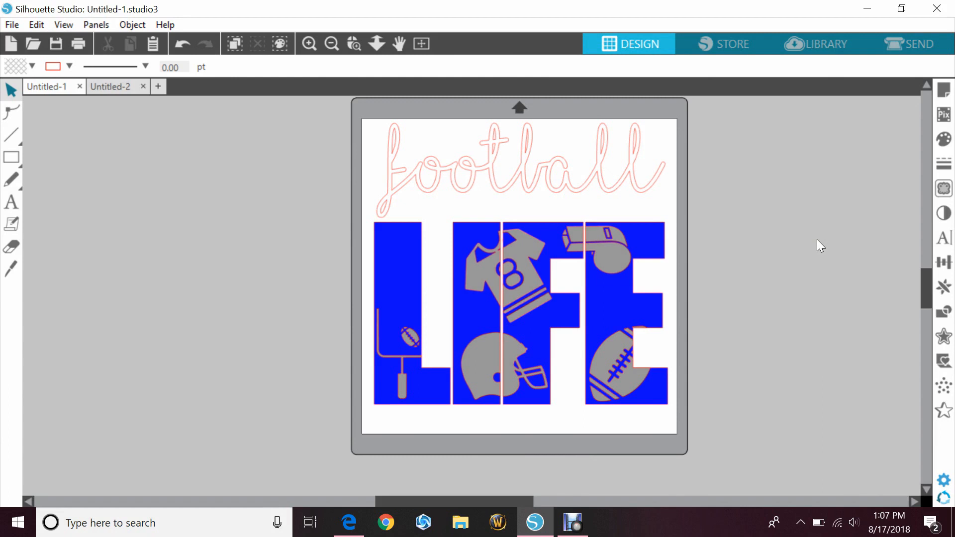
Step: Fill the word "football" with black
drag(786, 153, 594, 151)
click(32, 66)
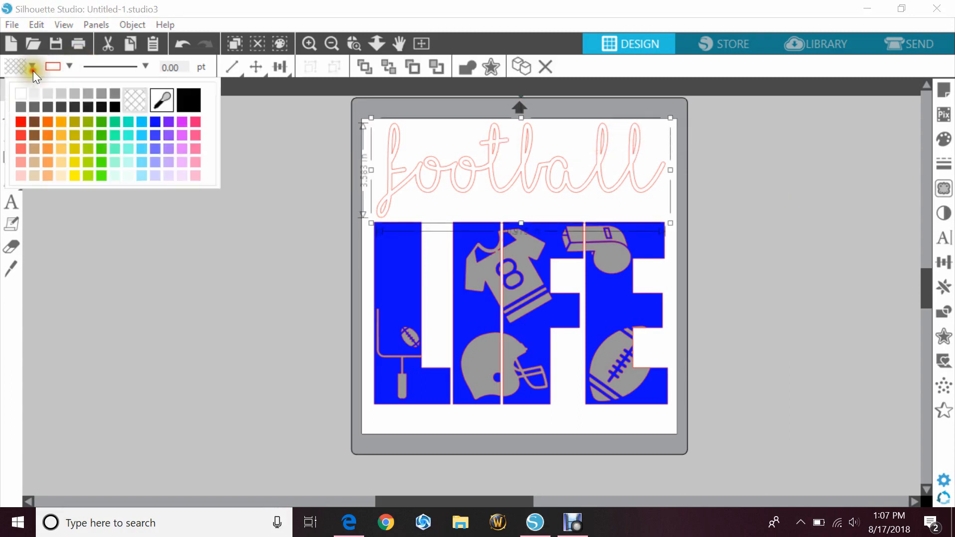
click(191, 99)
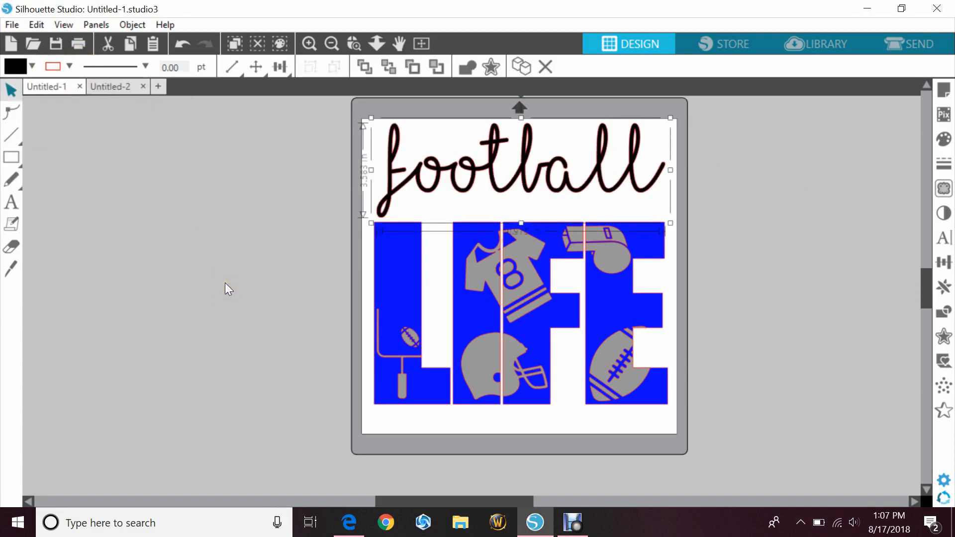
Step: Nudge the word "football" down over the LIFE letters and back up until it sits clear above them
click(360, 154)
click(384, 160)
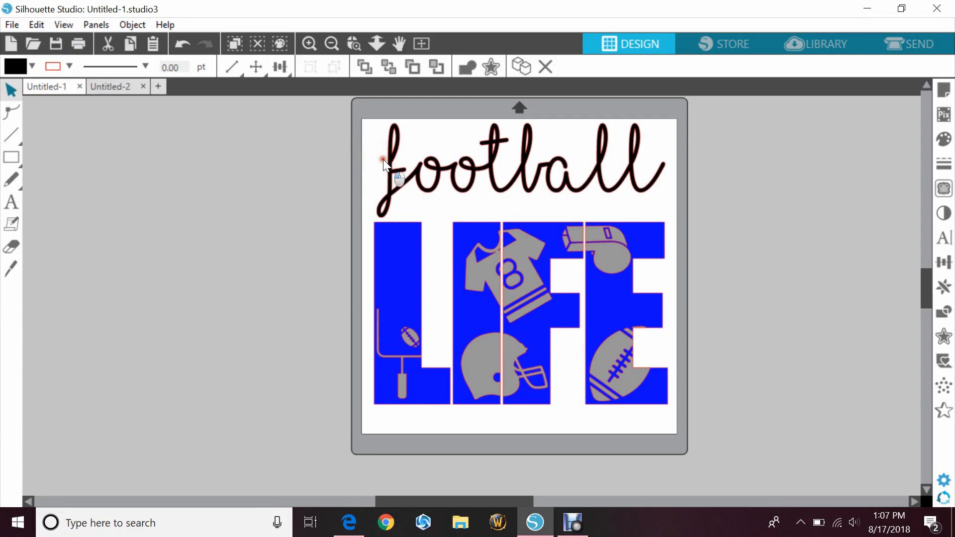
key(Down)
key(Down)
key(Down)
key(Down)
key(Down)
key(Down)
key(Down)
key(Down)
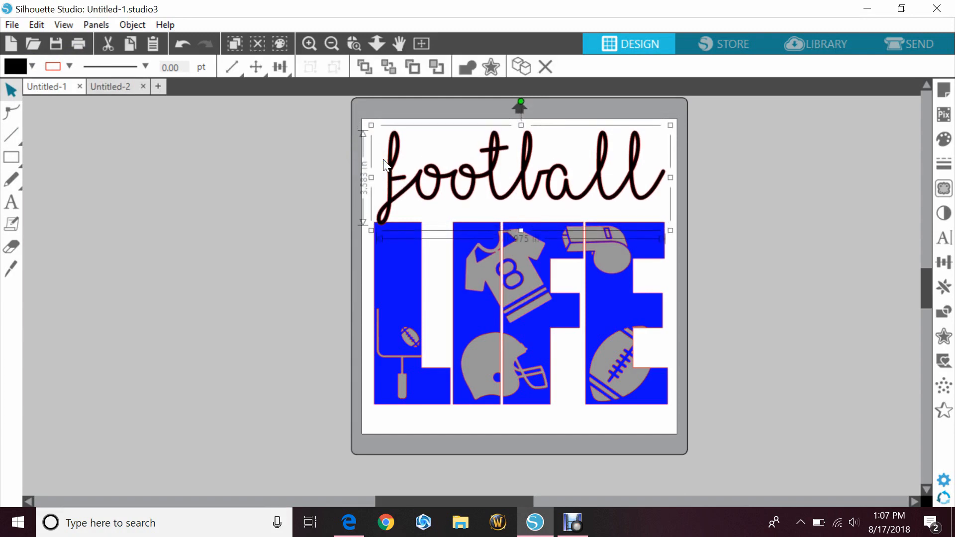
key(Down)
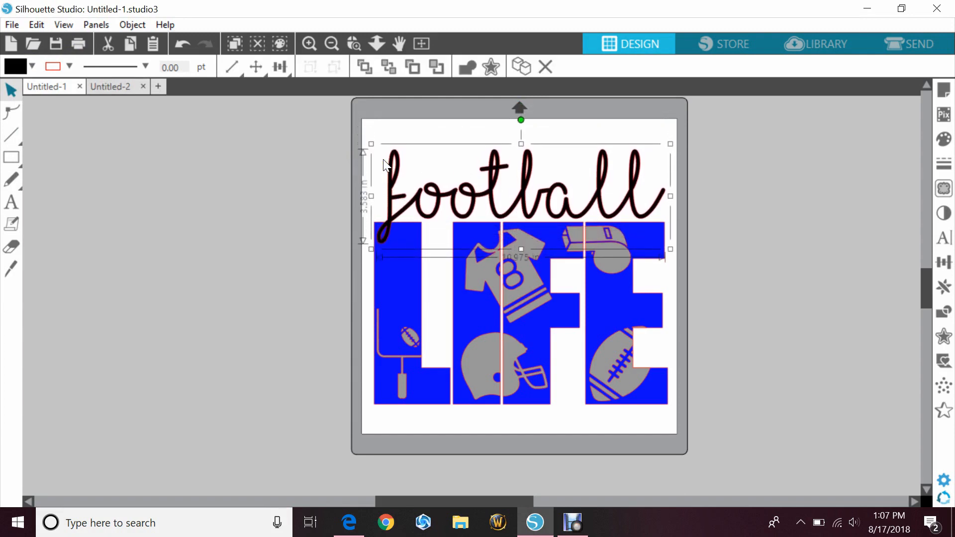
key(Up)
key(Up)
key(Up)
key(Up)
key(Up)
key(Up)
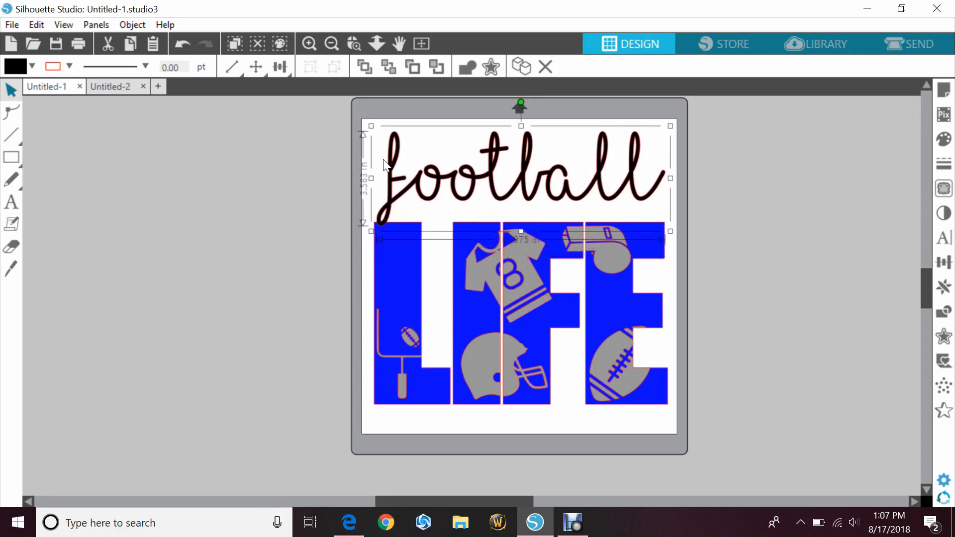
key(Up)
key(Up)
key(Up)
key(Up)
Step: Create an offset of 0.065 in around the word "football" and close the Offset options
click(542, 160)
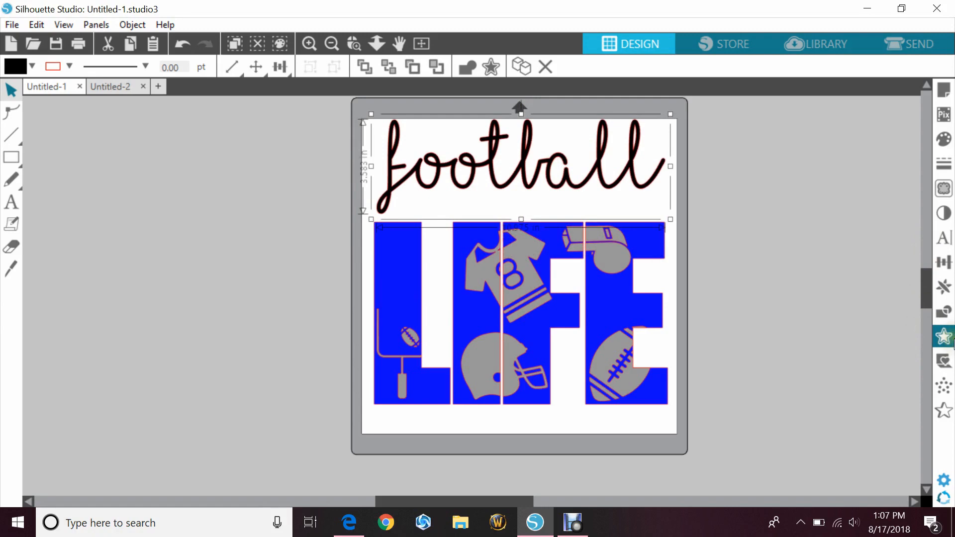
click(946, 339)
click(766, 129)
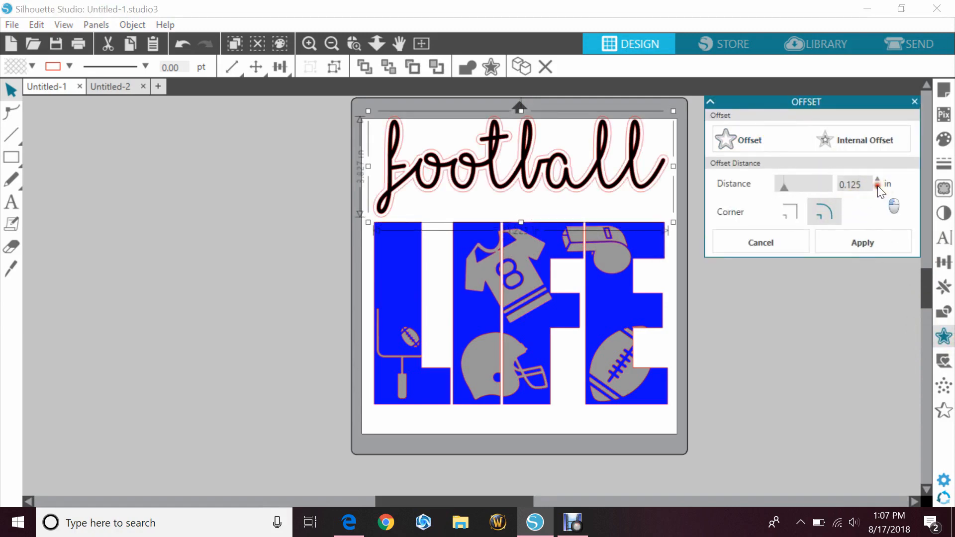
click(877, 186)
click(877, 186)
click(877, 186)
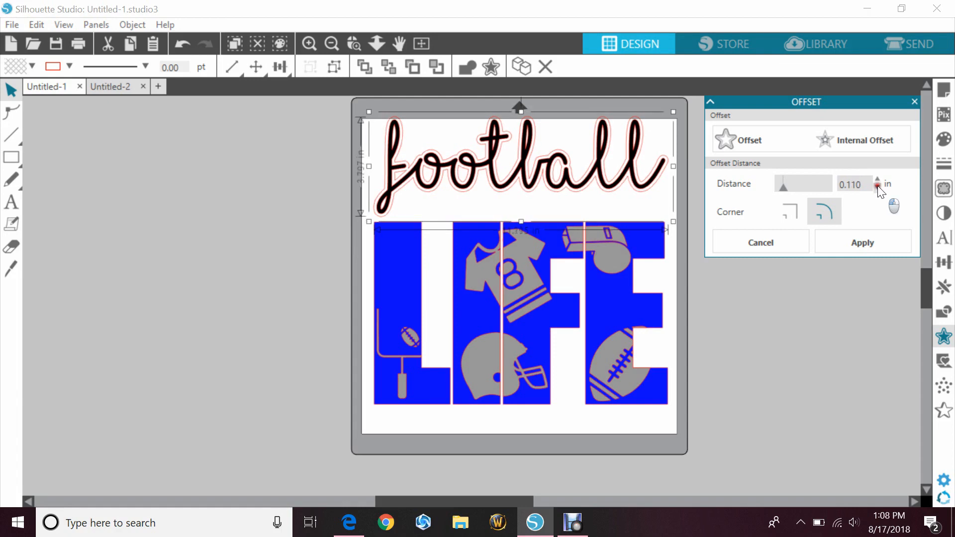
click(878, 186)
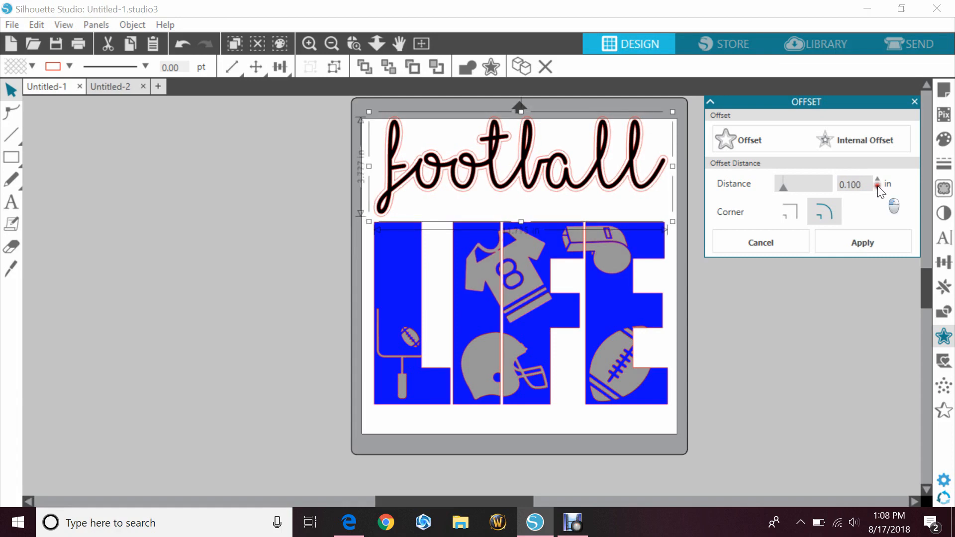
click(877, 186)
click(878, 186)
click(877, 186)
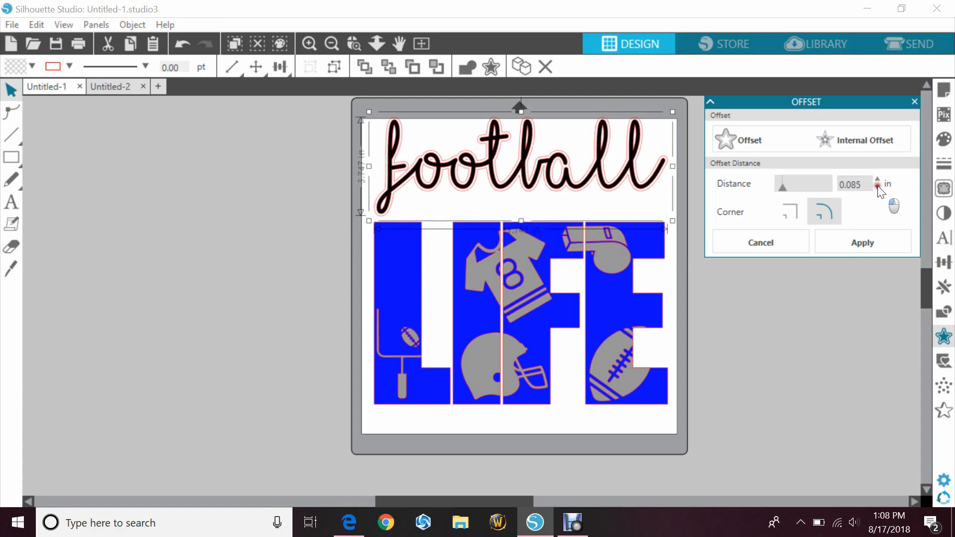
click(877, 186)
click(877, 186)
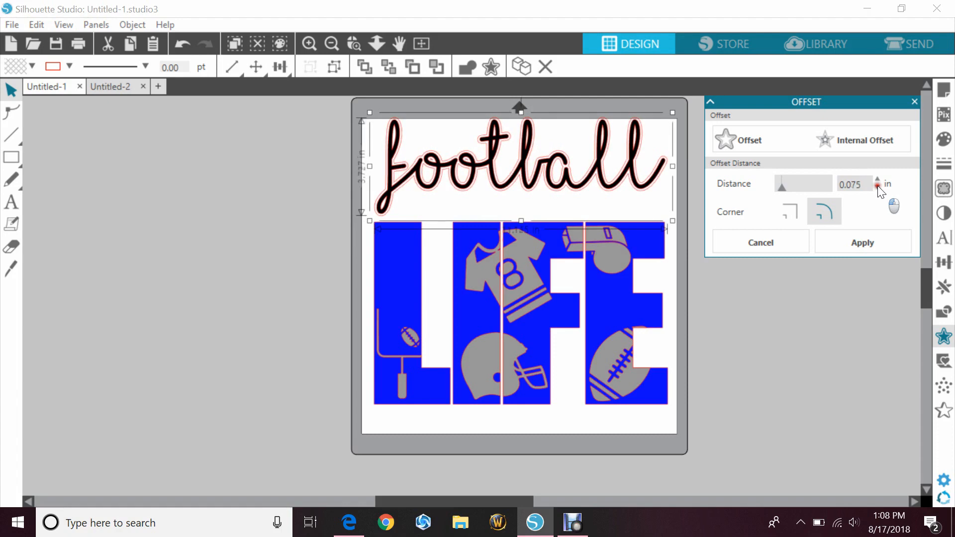
click(878, 186)
click(877, 186)
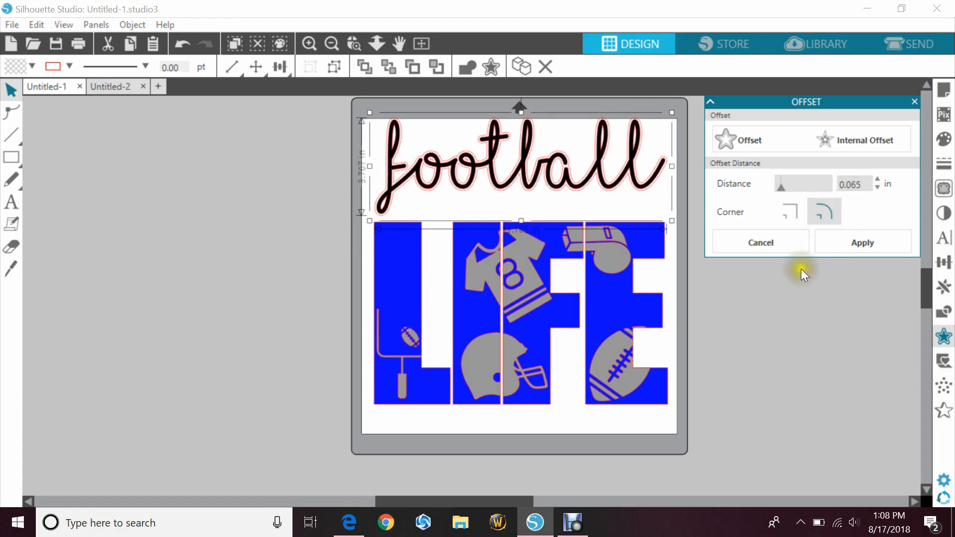
click(843, 251)
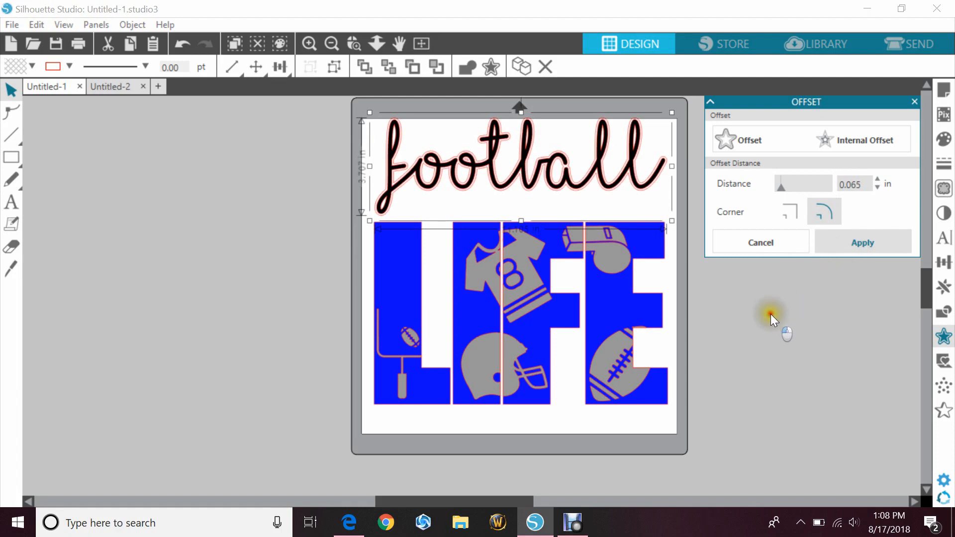
click(914, 100)
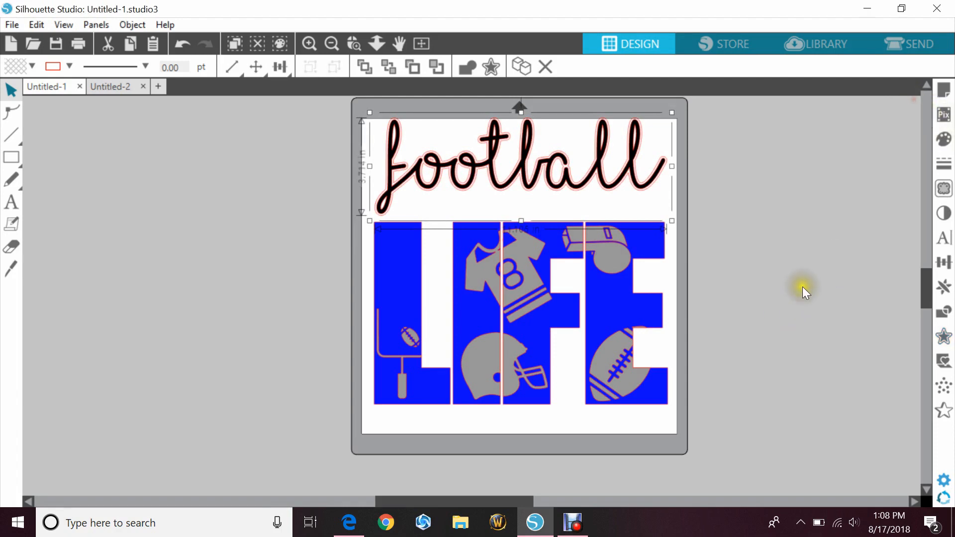
Step: Move the black "football" word off the page and nudge its offset outline down until the f tail overlaps the L
drag(460, 193, 166, 277)
click(457, 177)
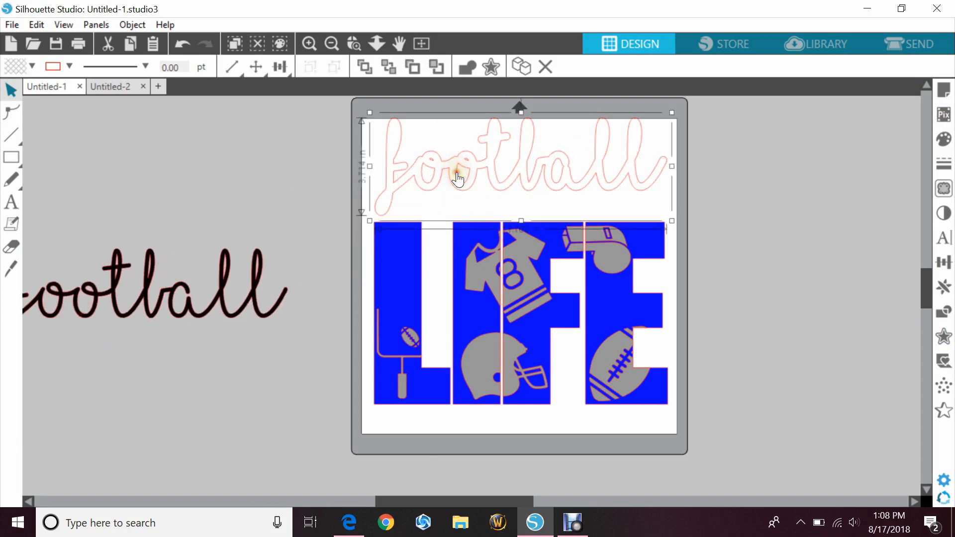
key(Down)
key(Down)
key(Down)
key(Down)
key(Down)
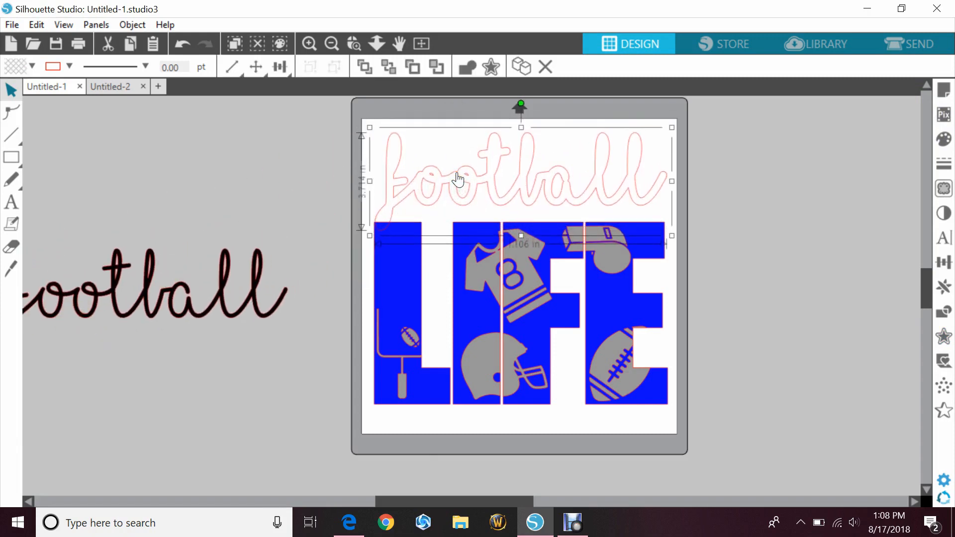
key(Down)
key(Down)
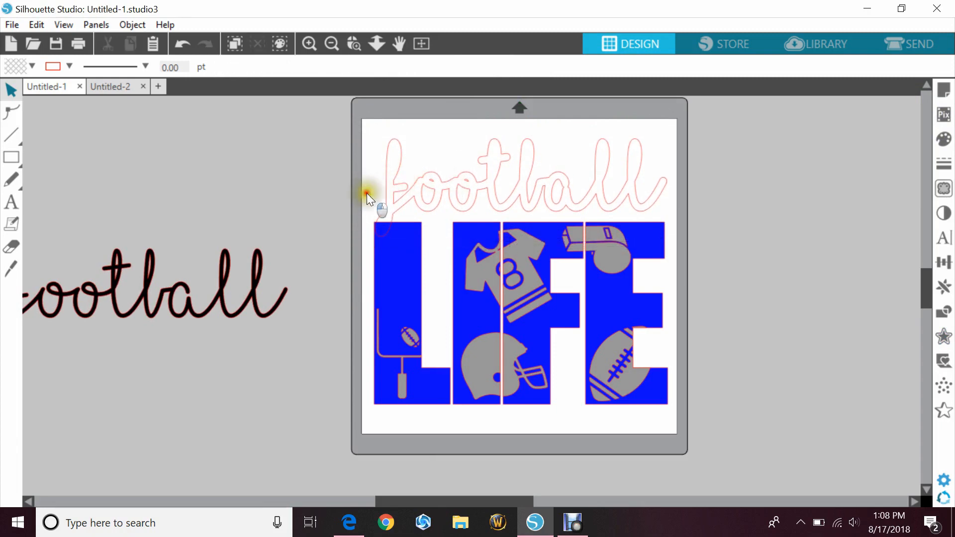
Step: Subtract the "football" offset outline from the LIFE letters and delete the outline
shift+click(387, 238)
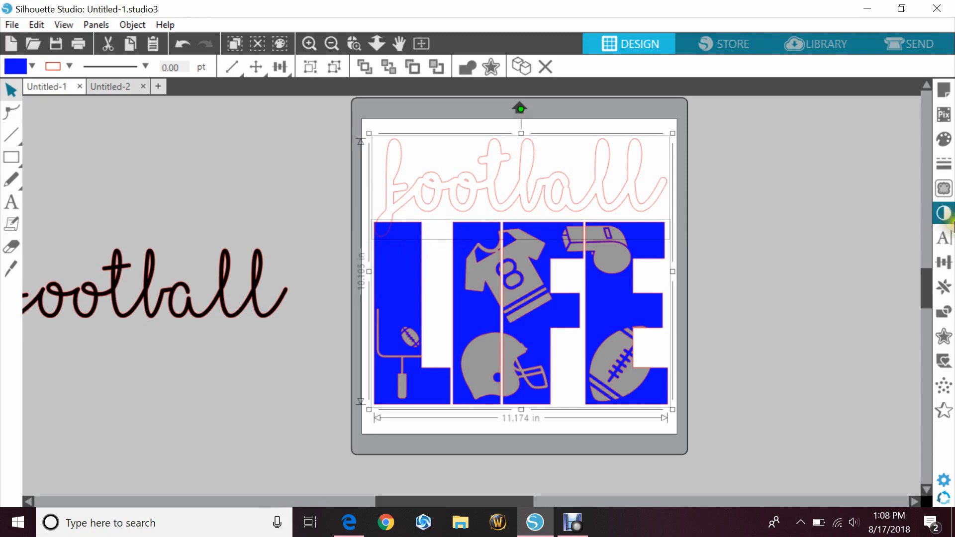
click(943, 311)
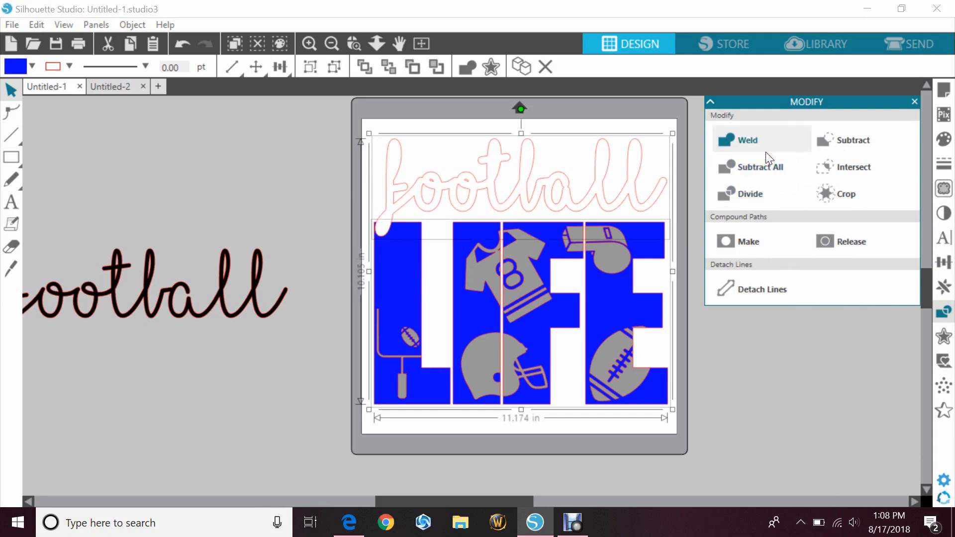
click(778, 389)
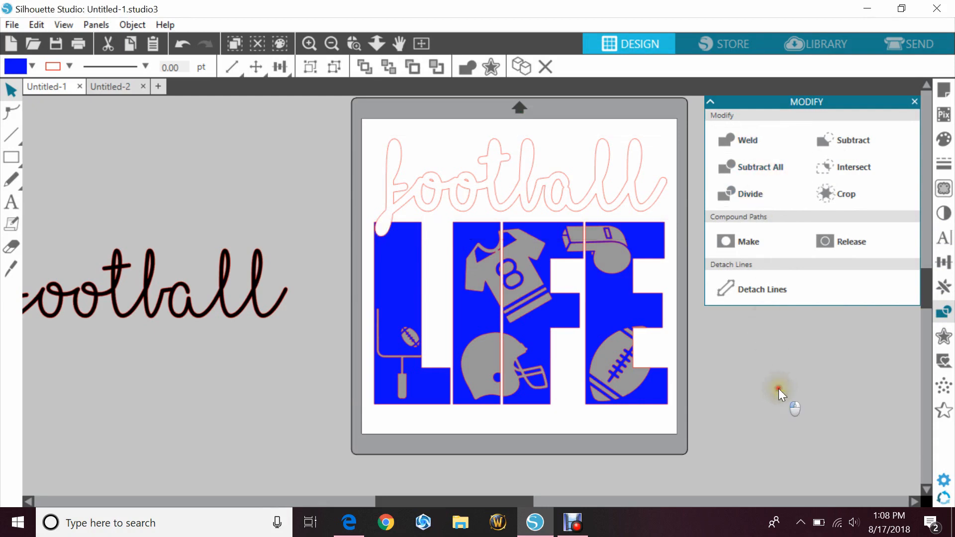
click(914, 102)
click(638, 203)
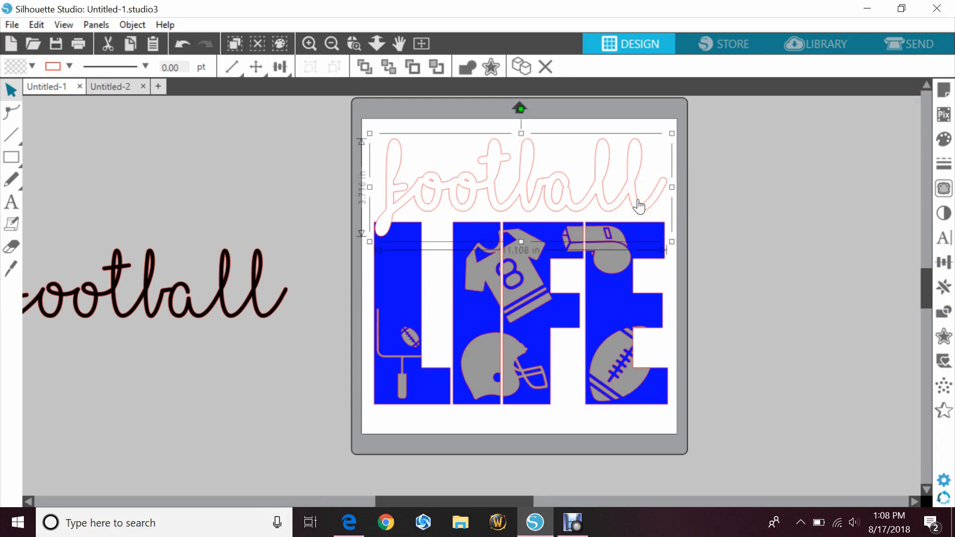
key(Delete)
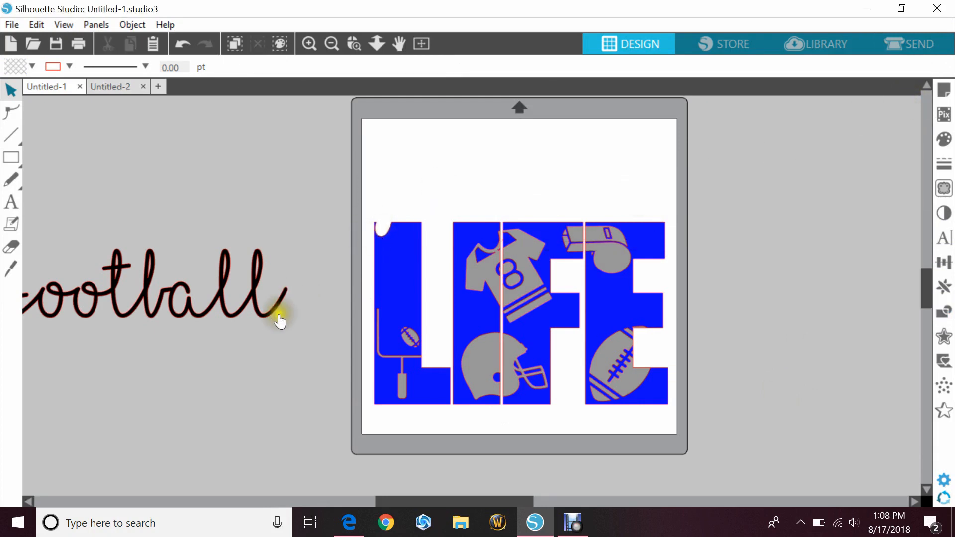
Step: Move the black "football" word back onto the page, centre its f tail in the L cutout, and clear the selection
drag(276, 319, 645, 213)
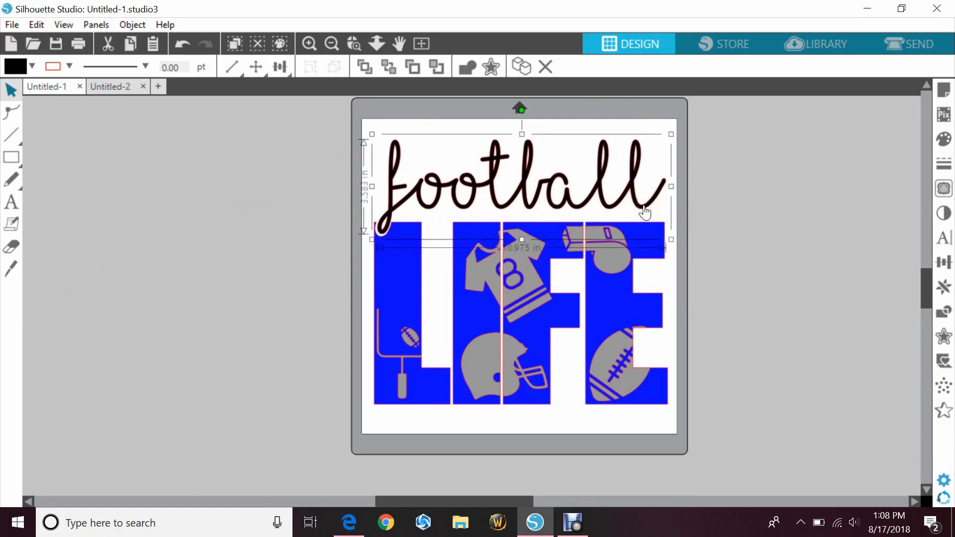
key(Down)
key(Down)
key(Down)
key(Left)
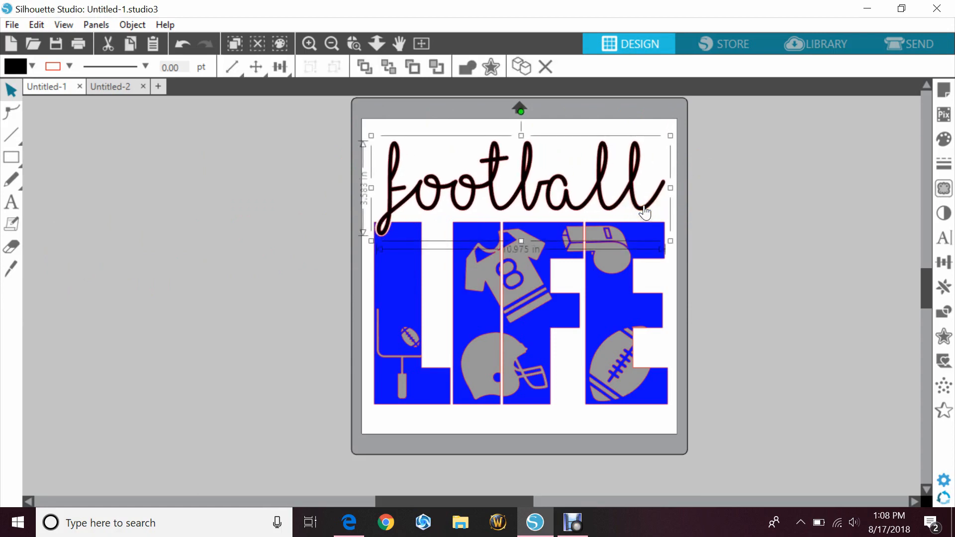
click(741, 234)
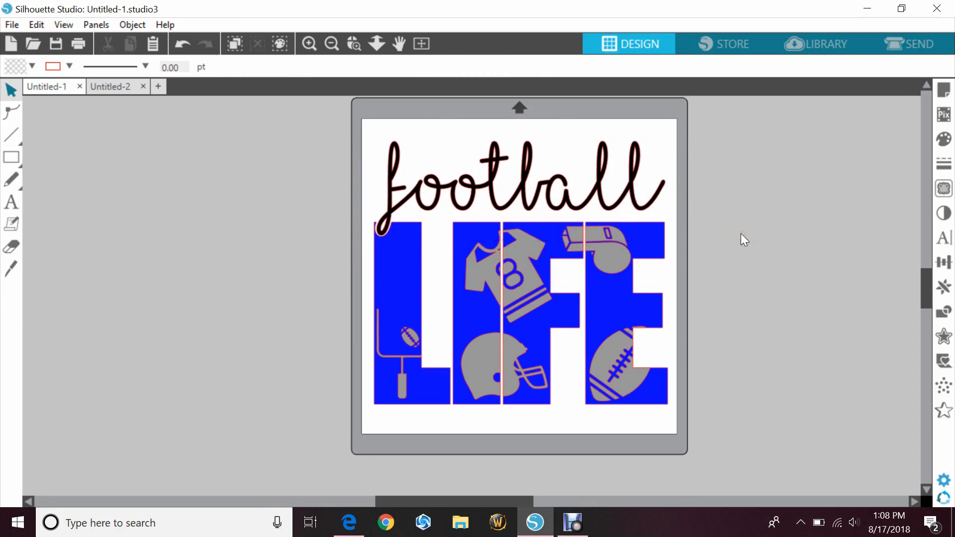